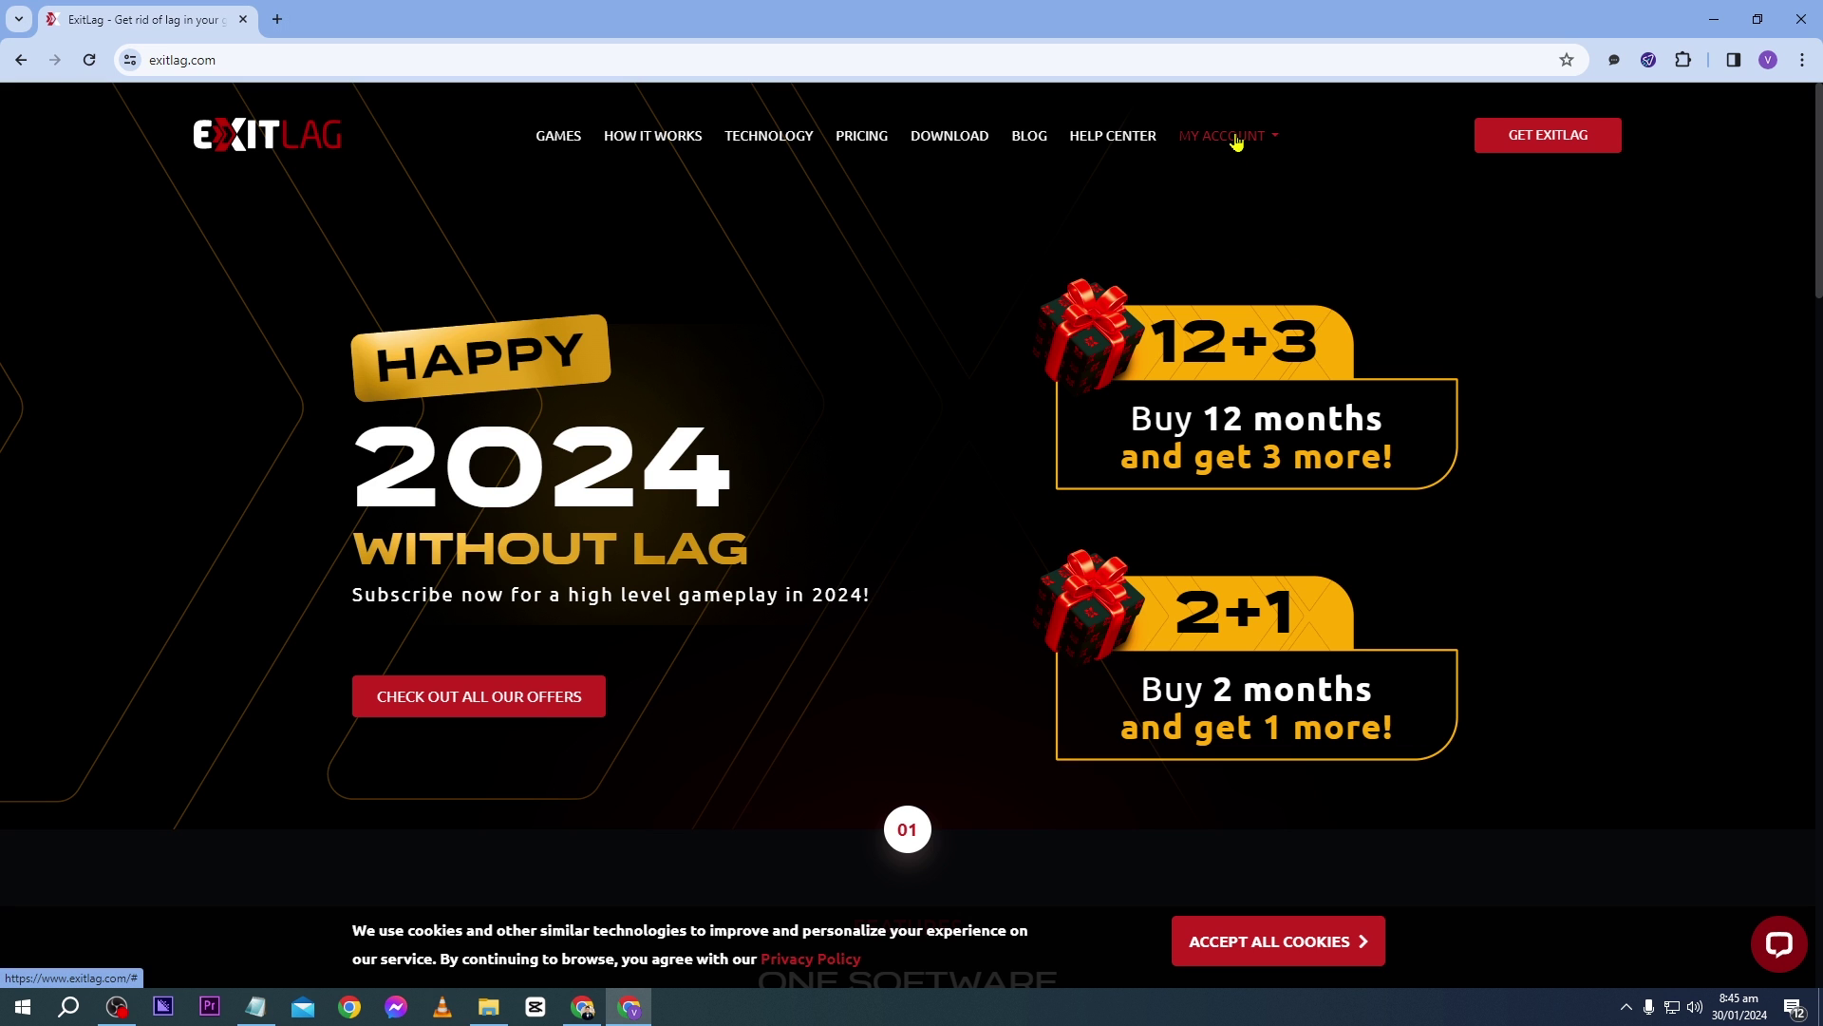
# Step: Go to MY ACCOUNT > REGISTER to reach the 3-day free trial sign-up form
pyautogui.click(1237, 138)
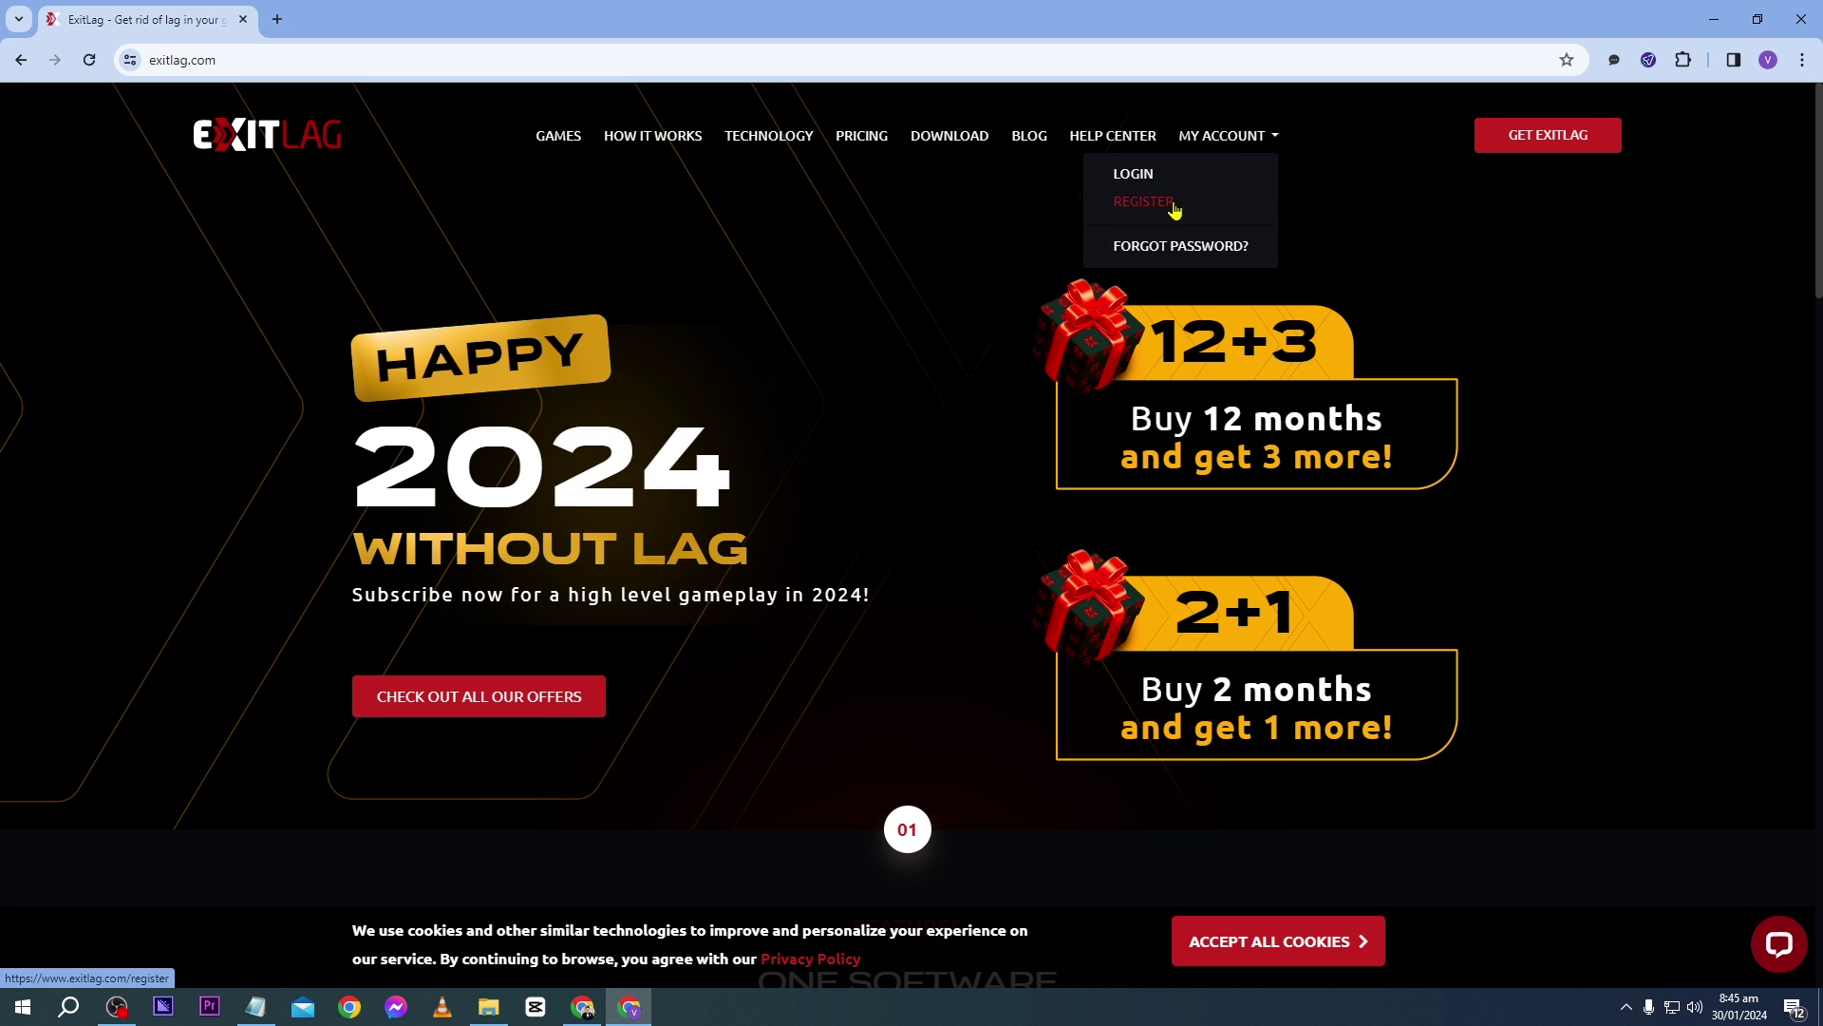
pyautogui.click(1146, 202)
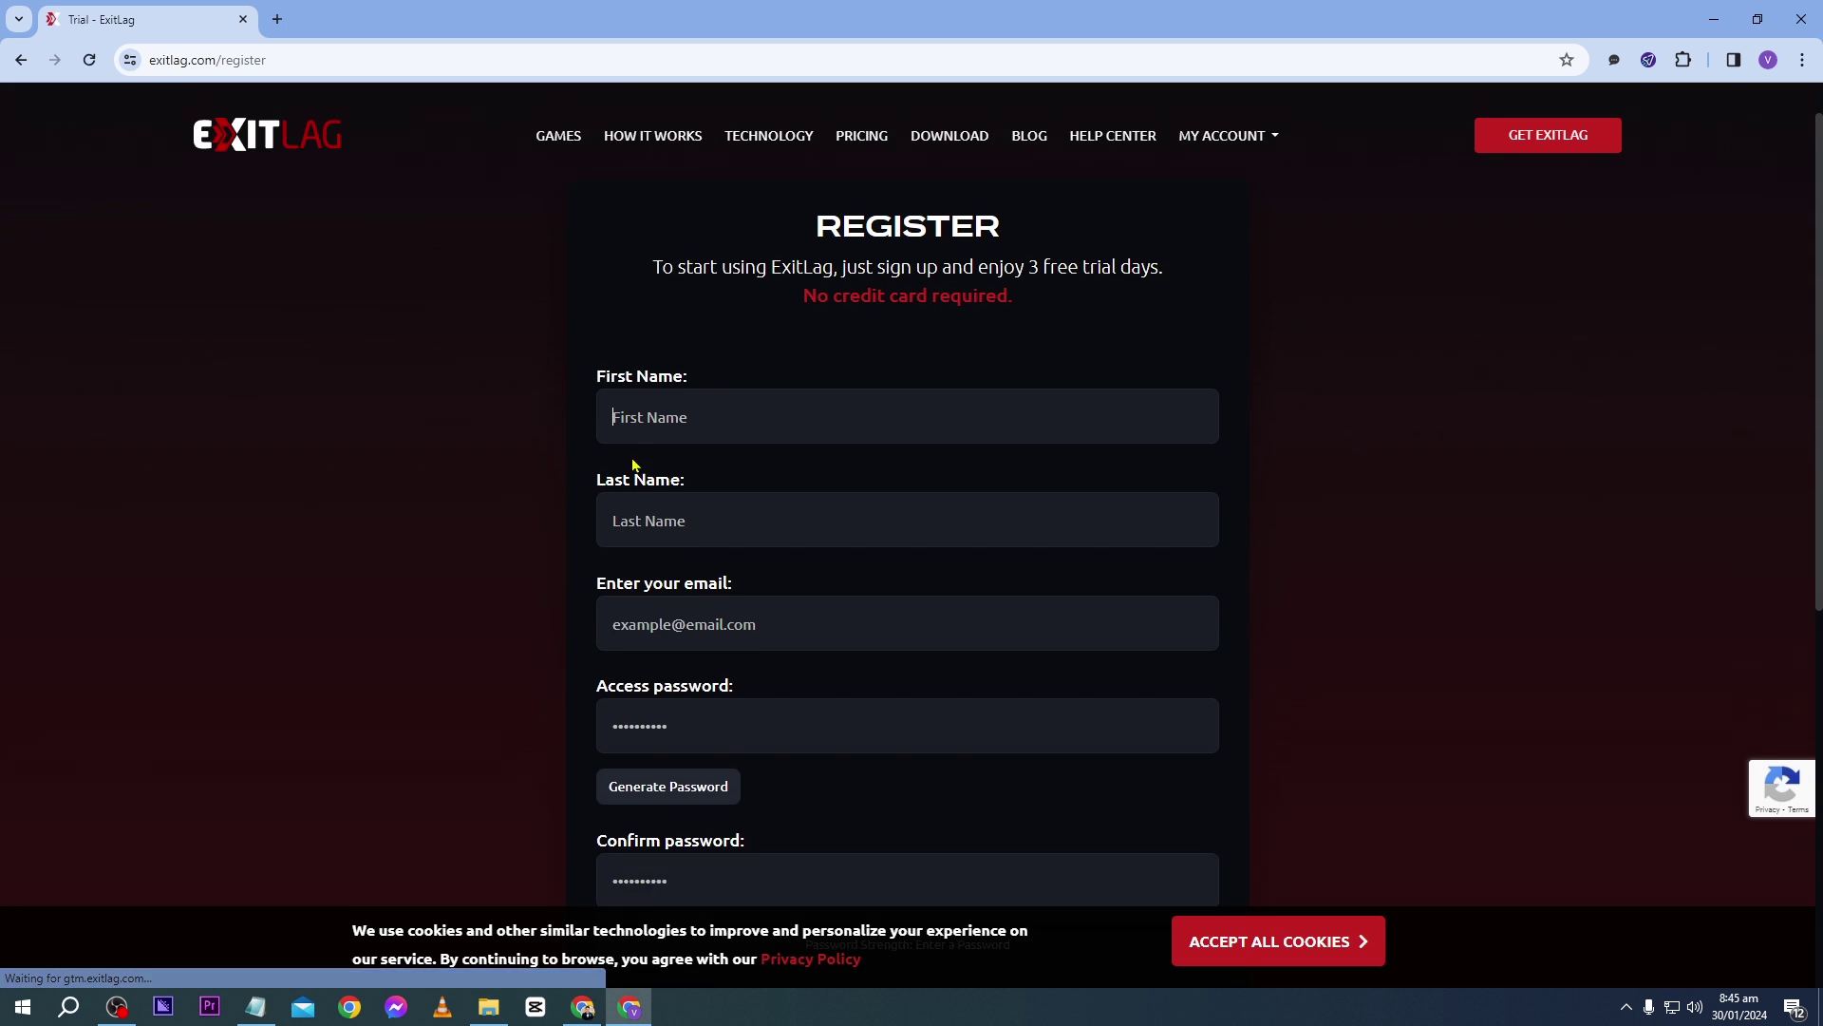
# Step: Try CREATE MY ACCOUNT, highlight the 3 free trial days offer, then go to the DOWNLOAD page
pyautogui.scroll(-2, 670, 741)
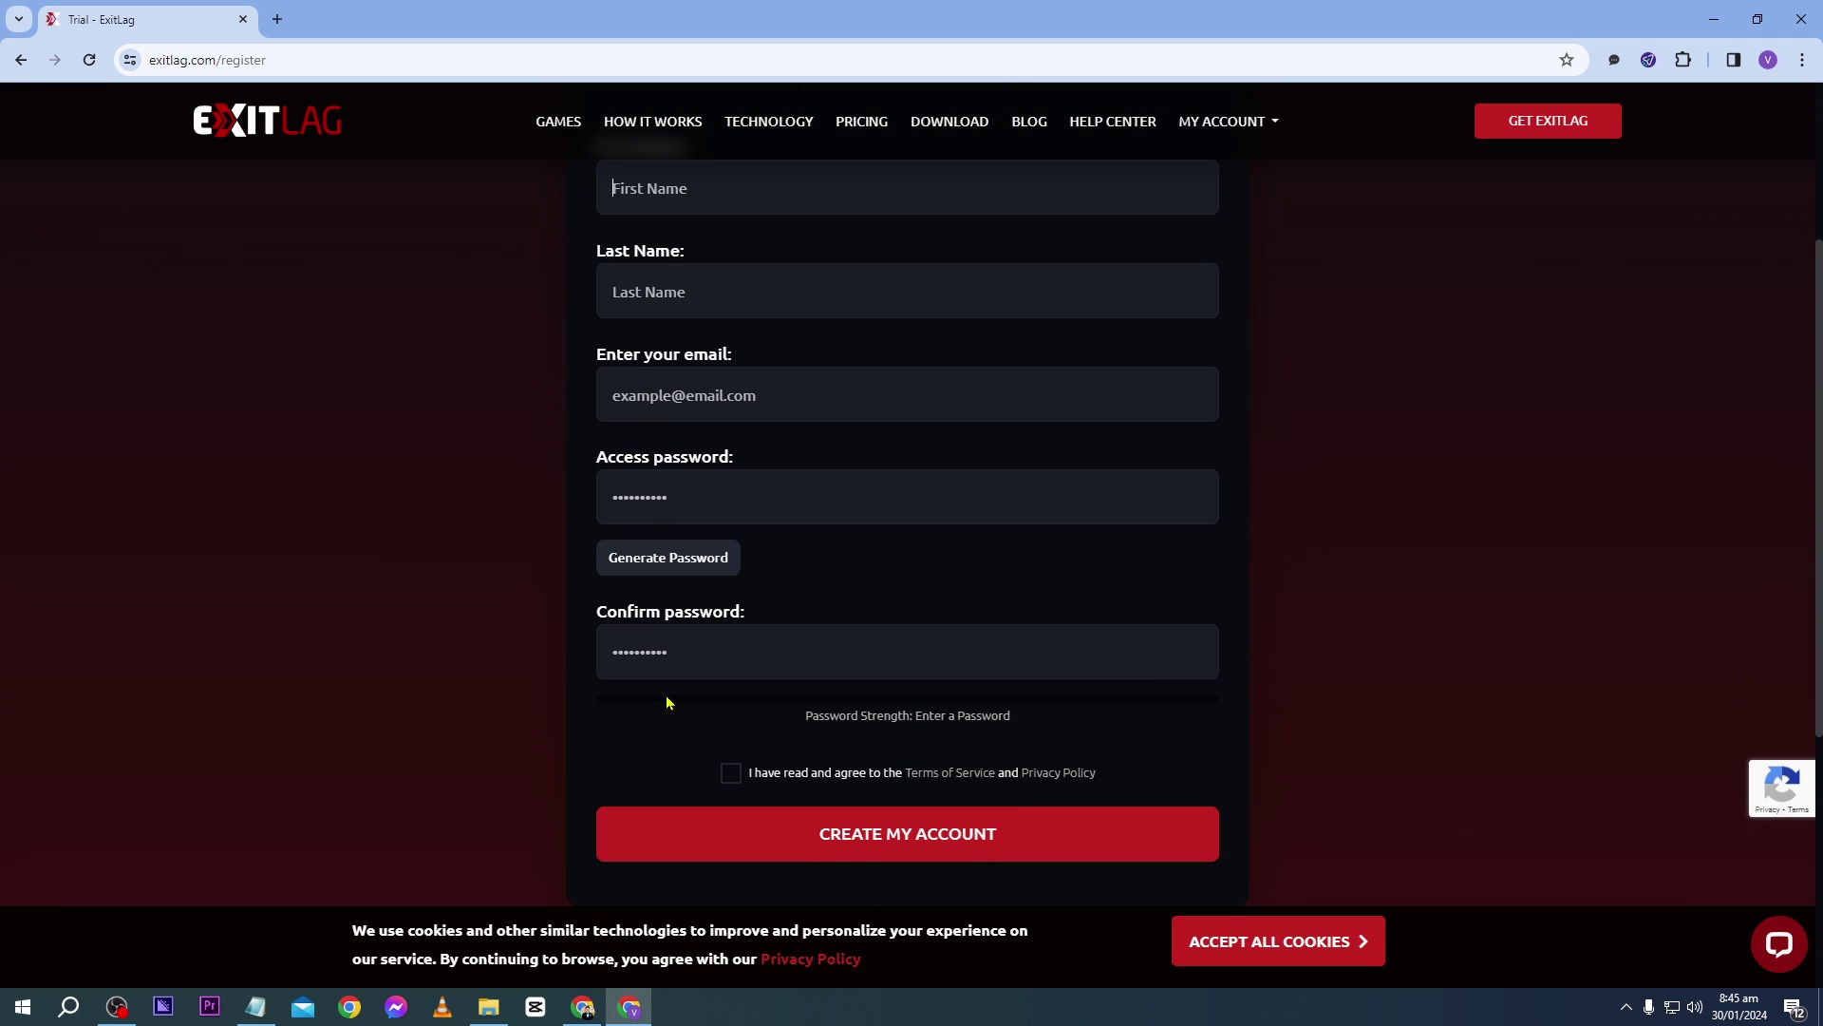
pyautogui.click(904, 837)
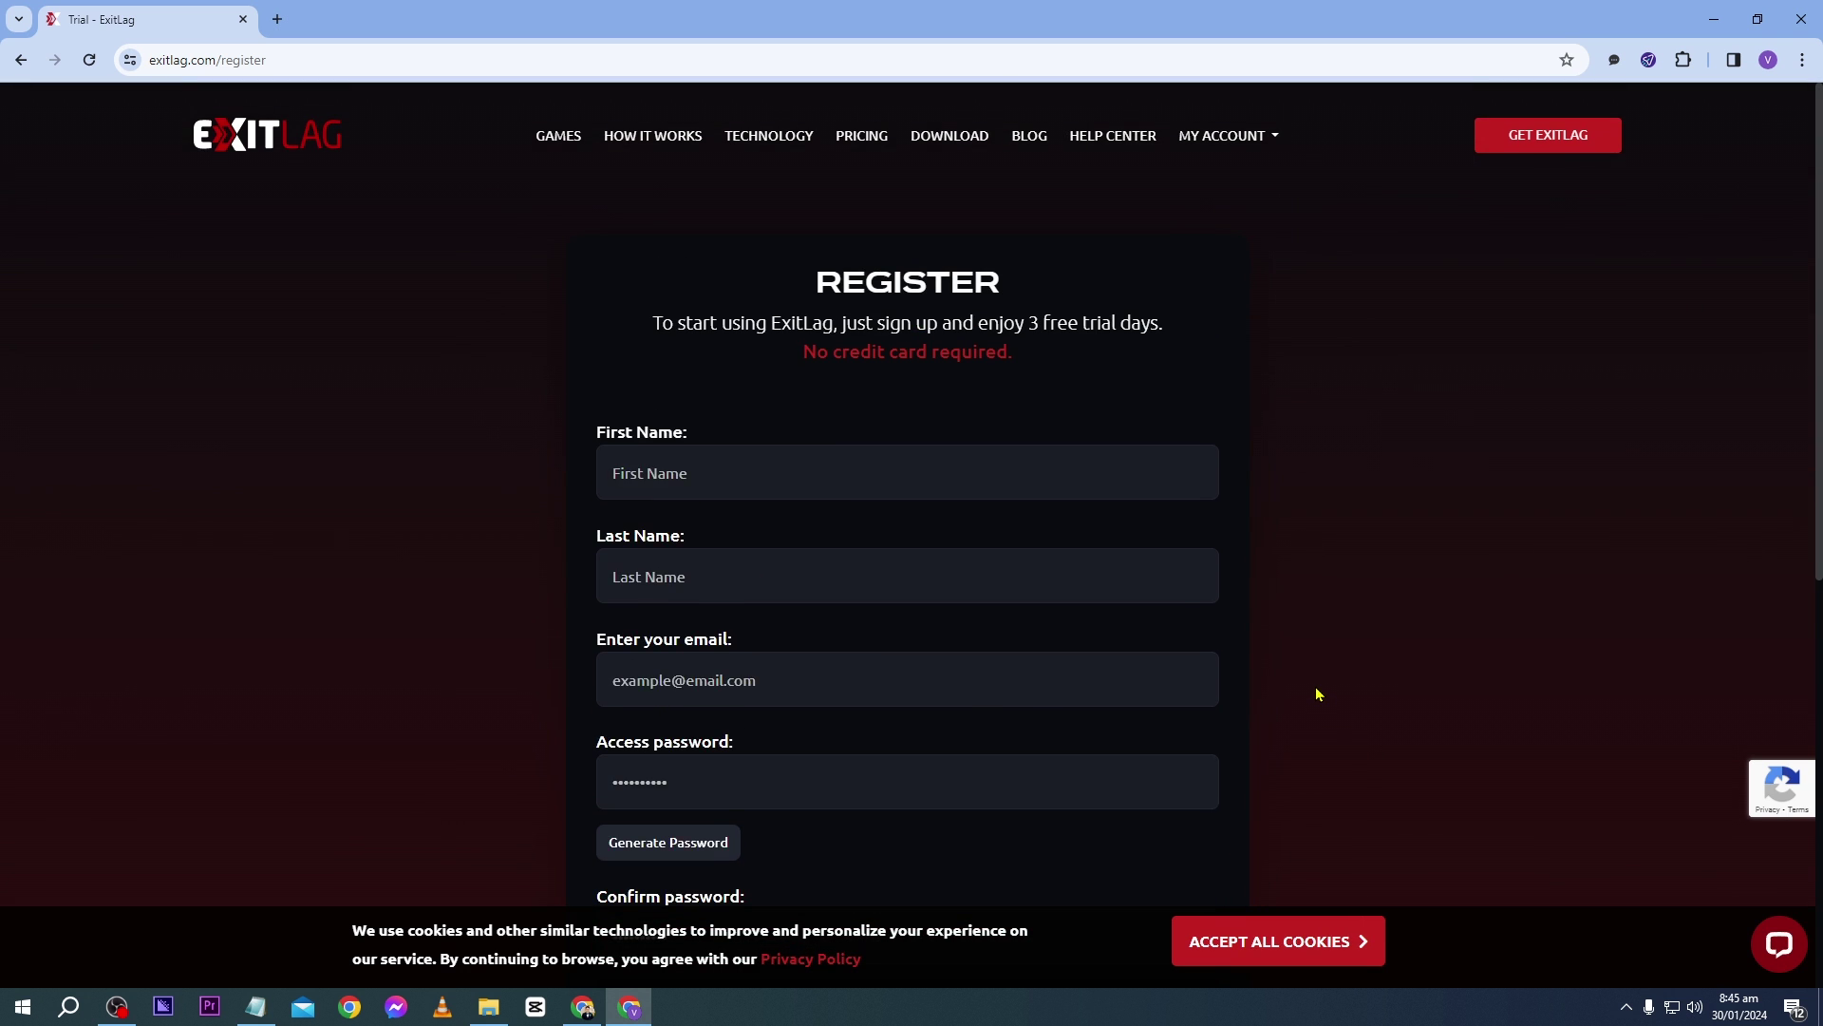
pyautogui.moveTo(1182, 327); pyautogui.dragTo(1029, 326)
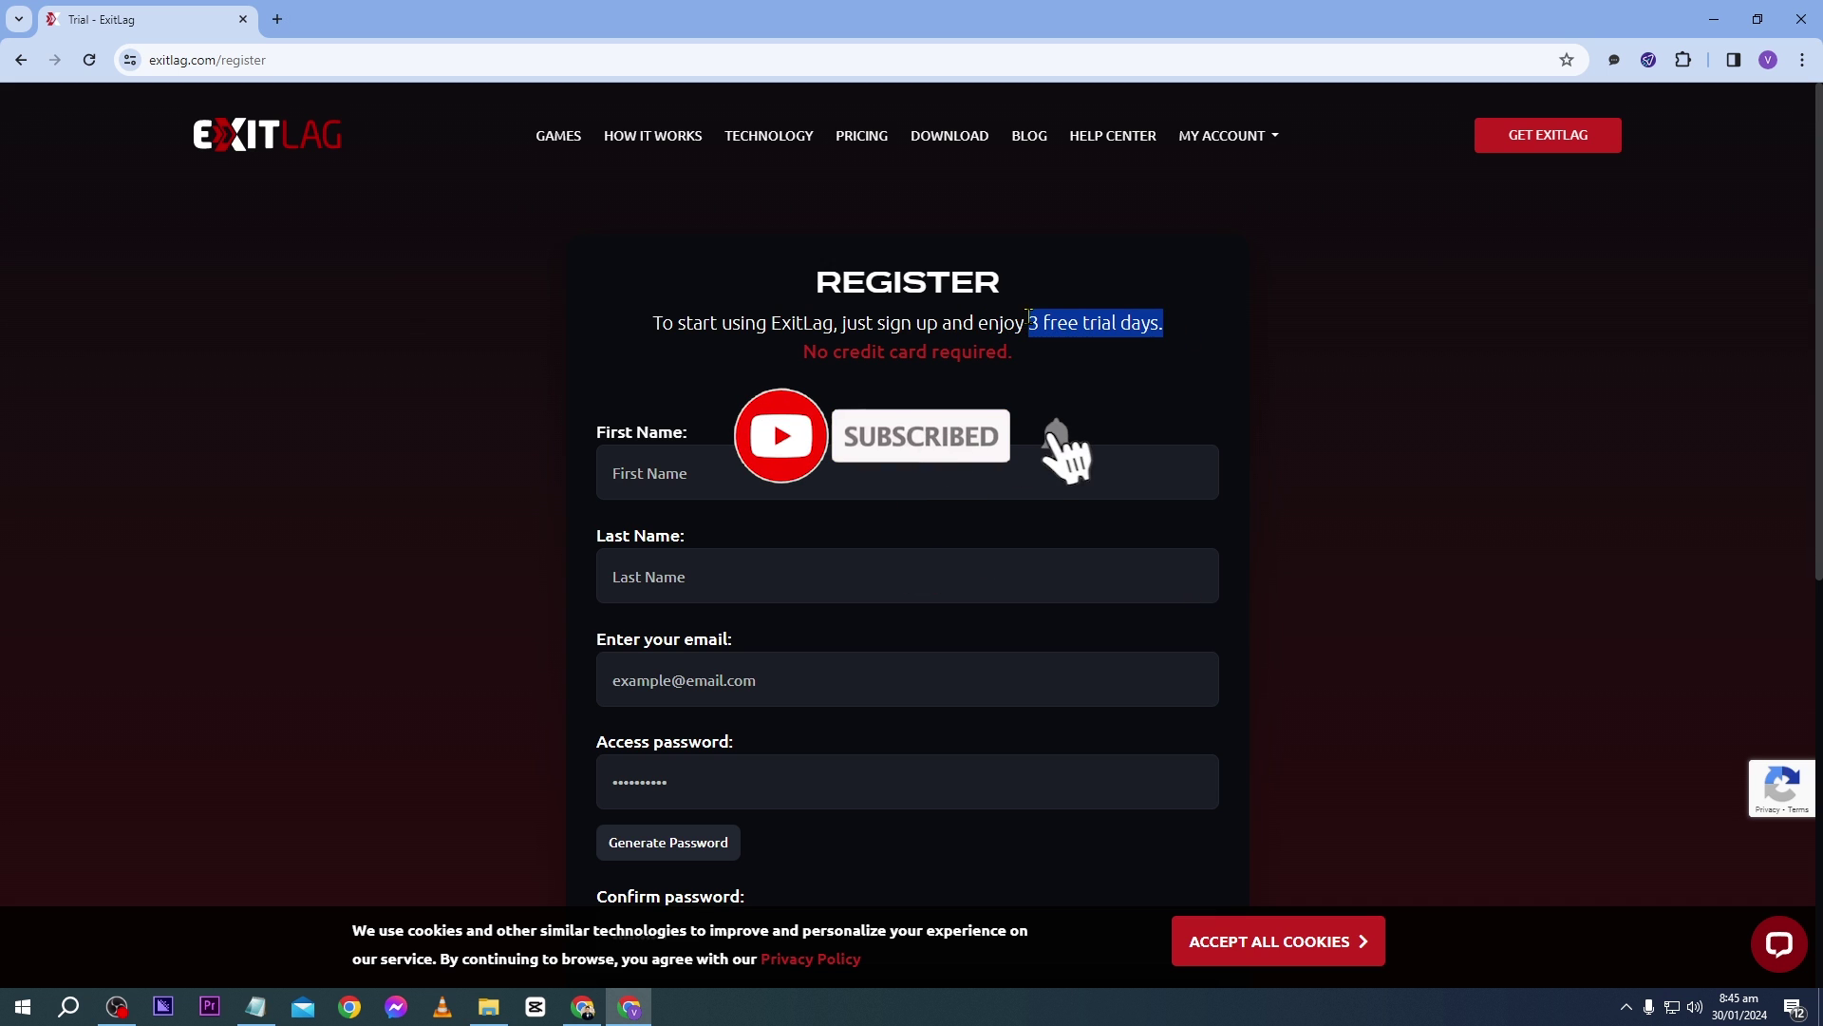
pyautogui.click(946, 353)
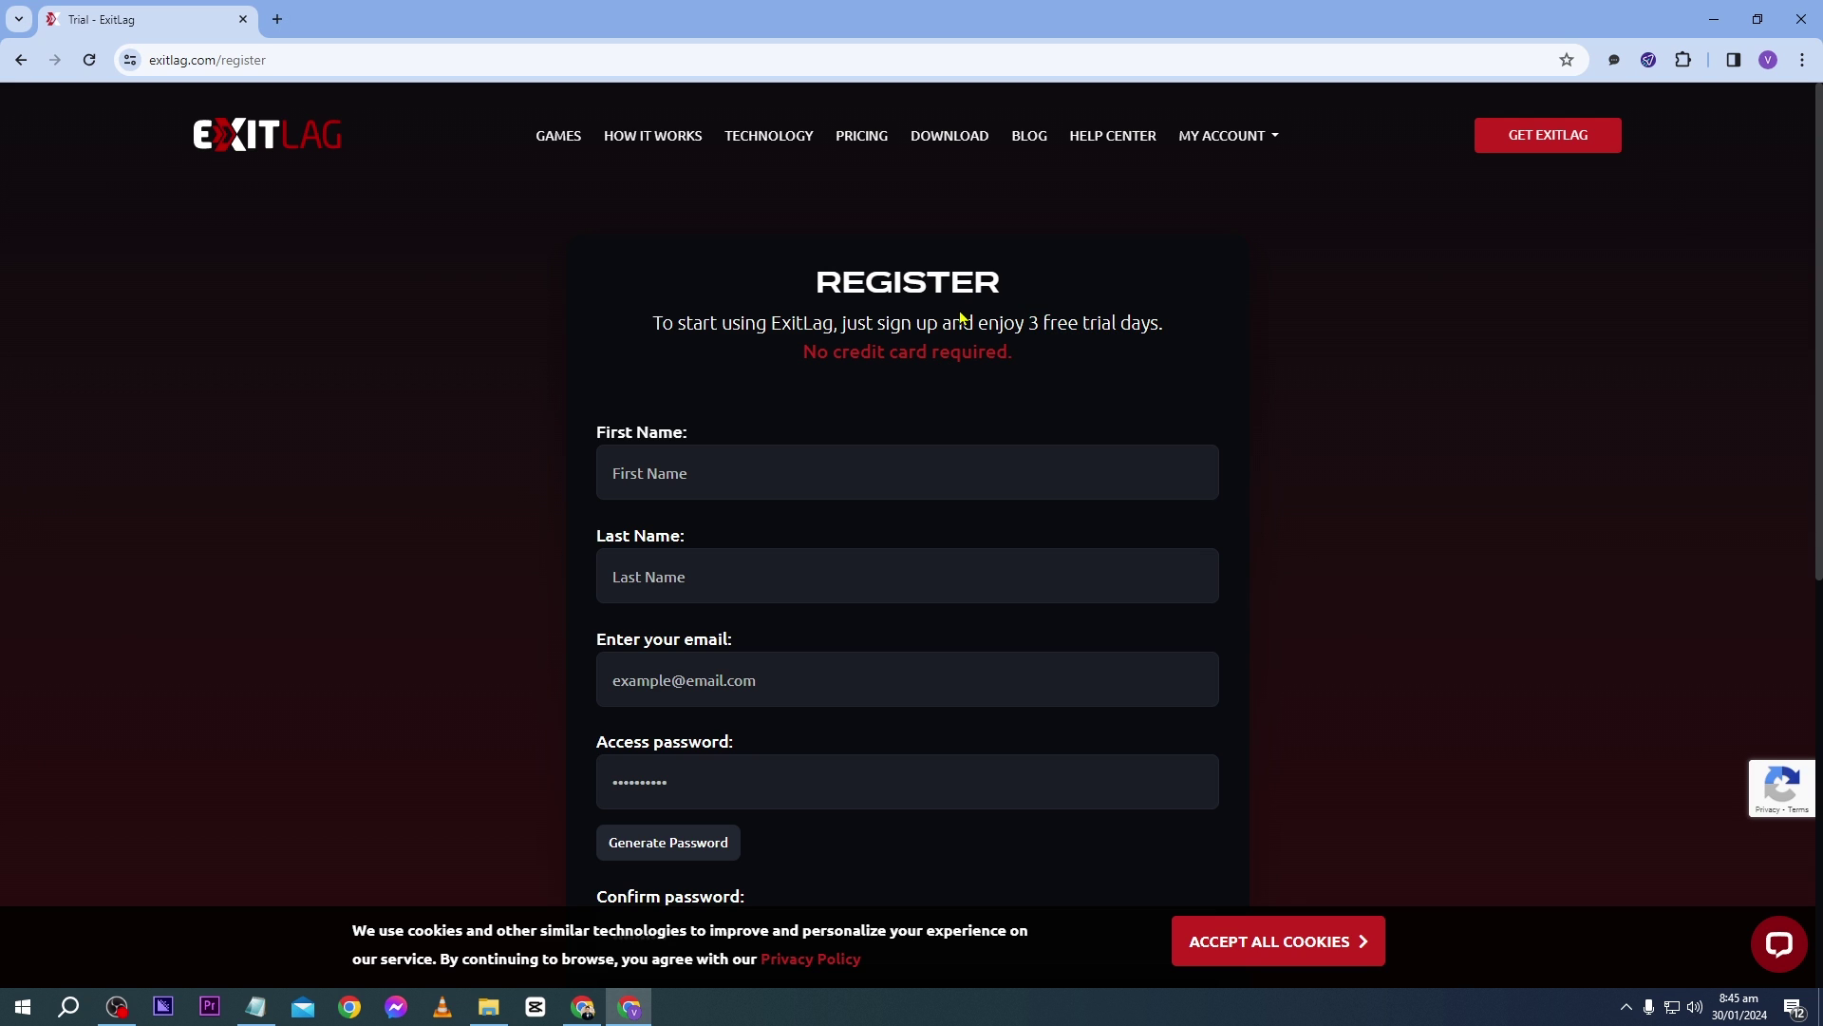
pyautogui.click(946, 141)
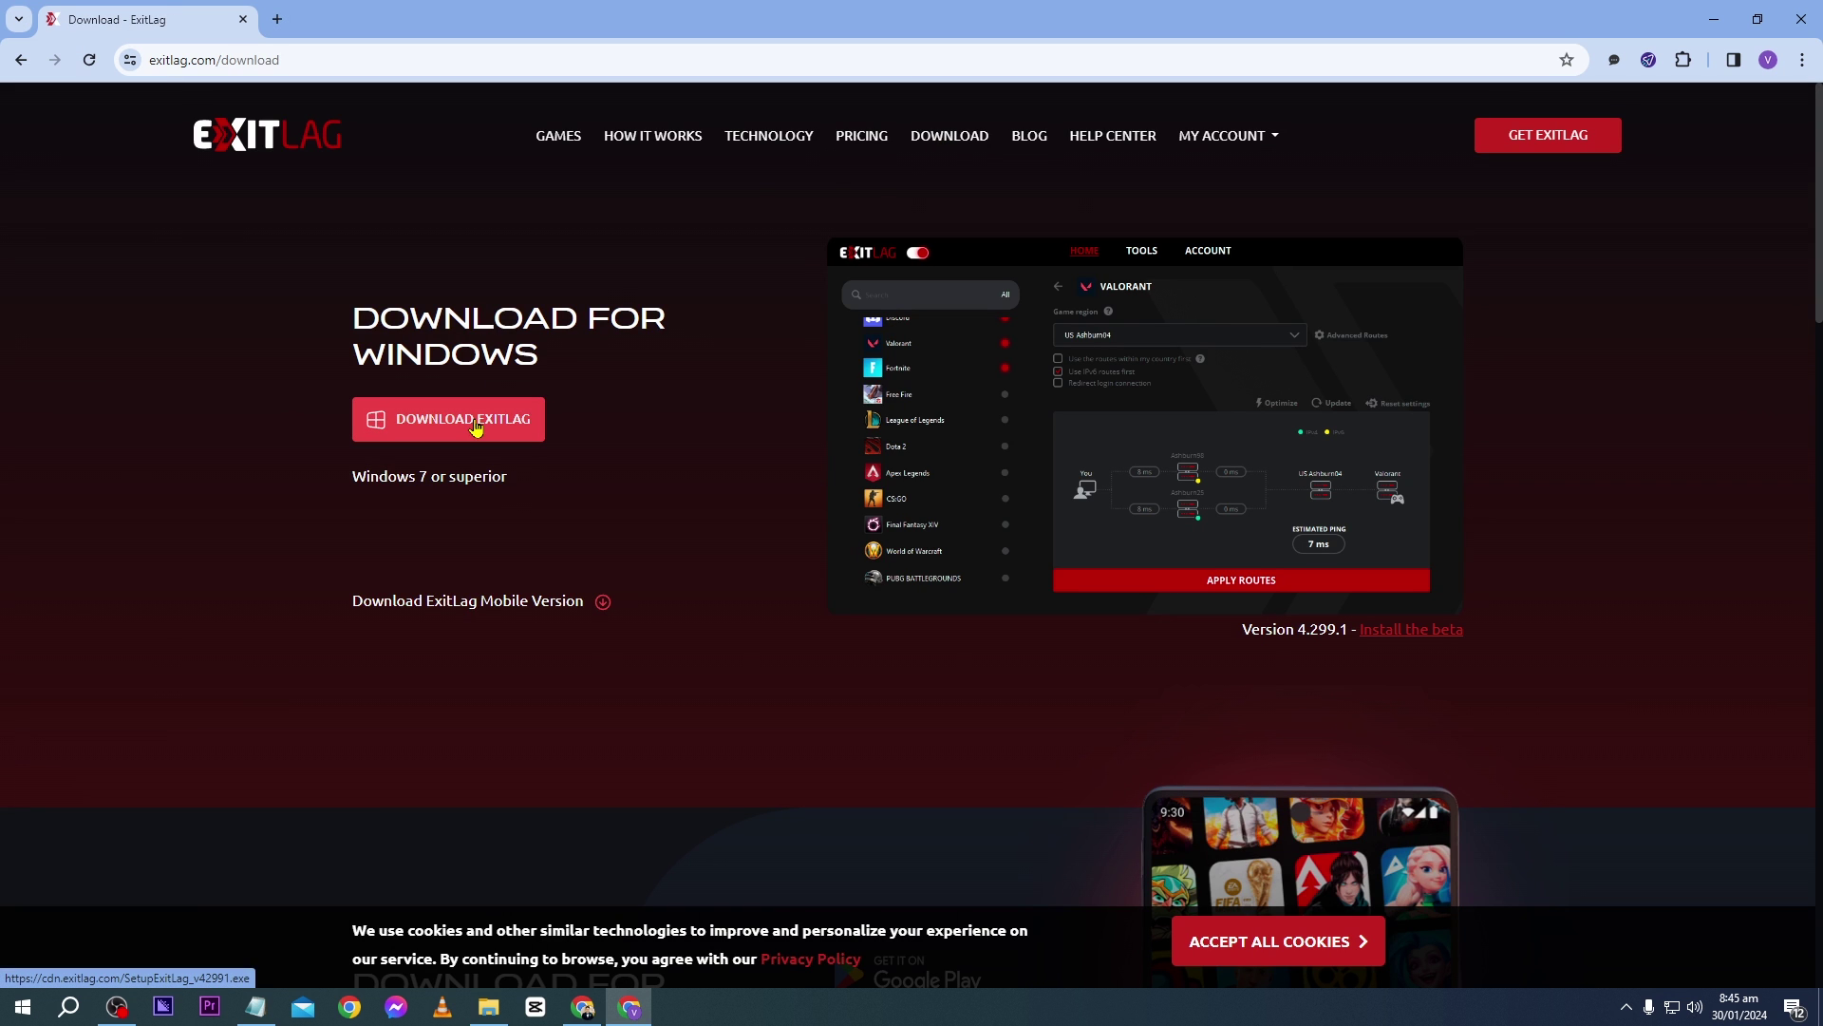
# Step: Download SetupExitLag_v42991.exe for Windows and run it from Chrome's downloads
pyautogui.click(476, 428)
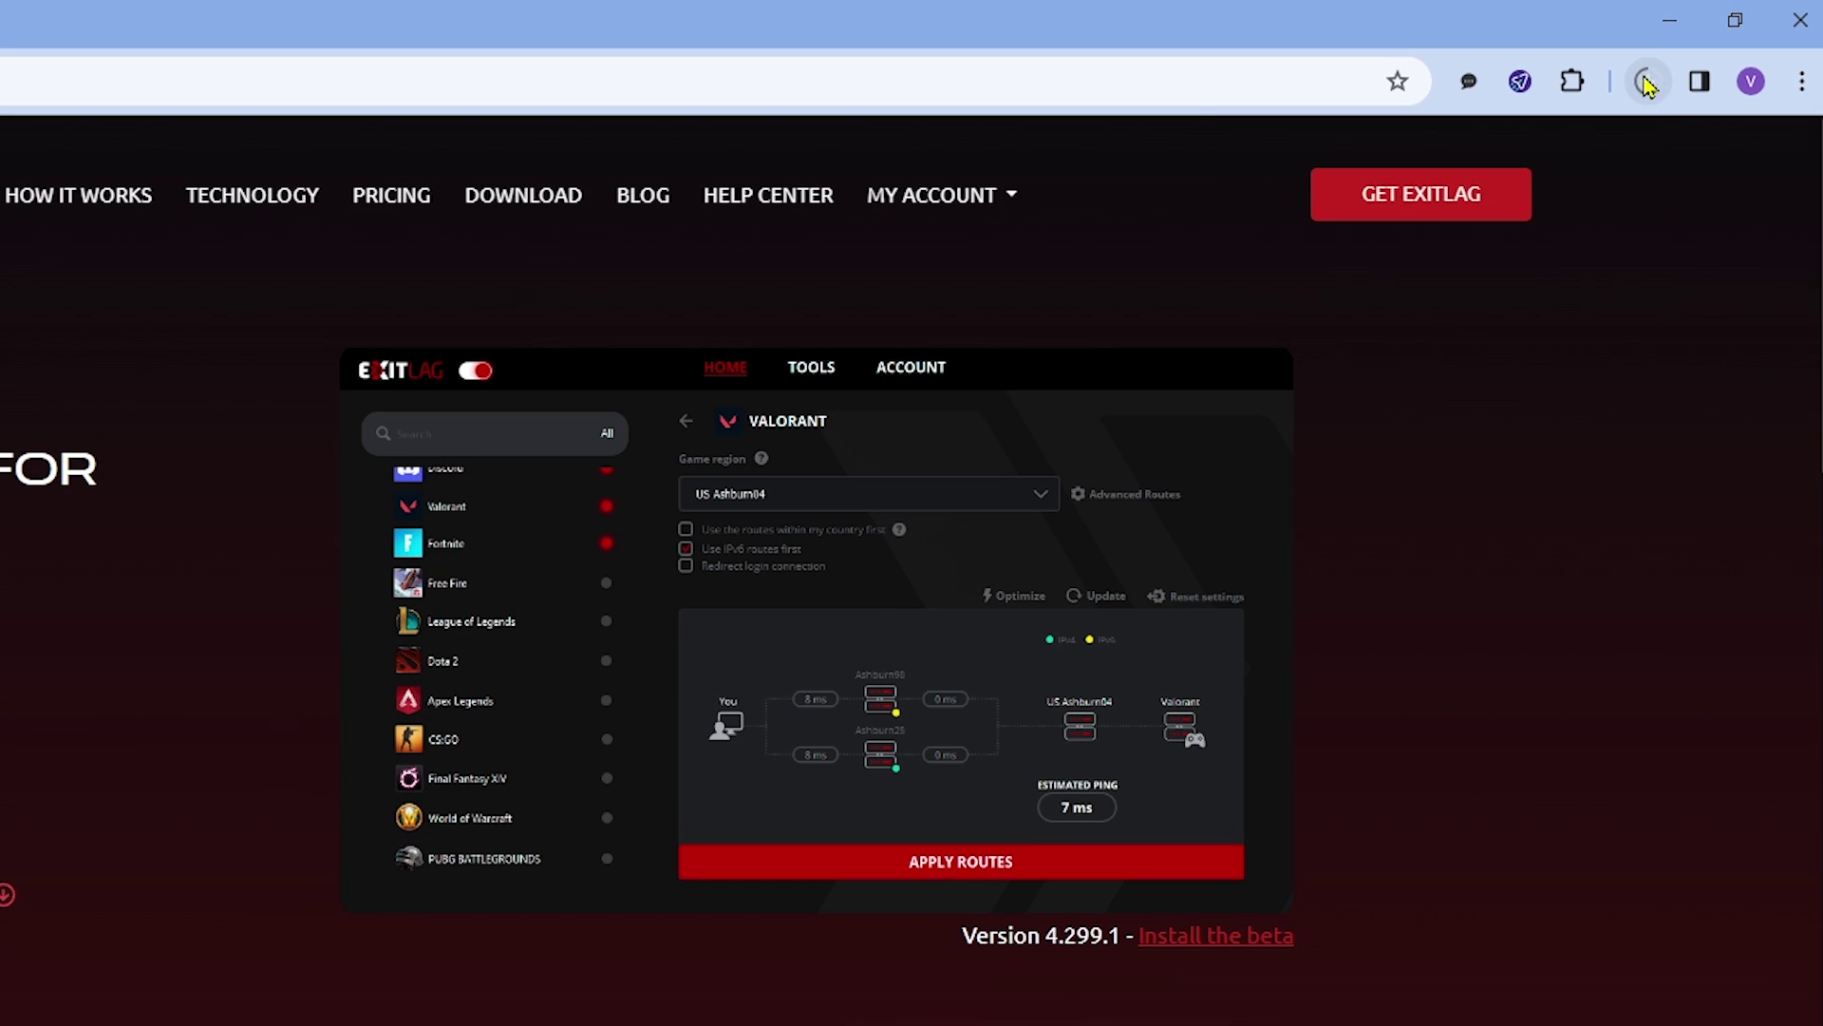
pyautogui.click(1699, 60)
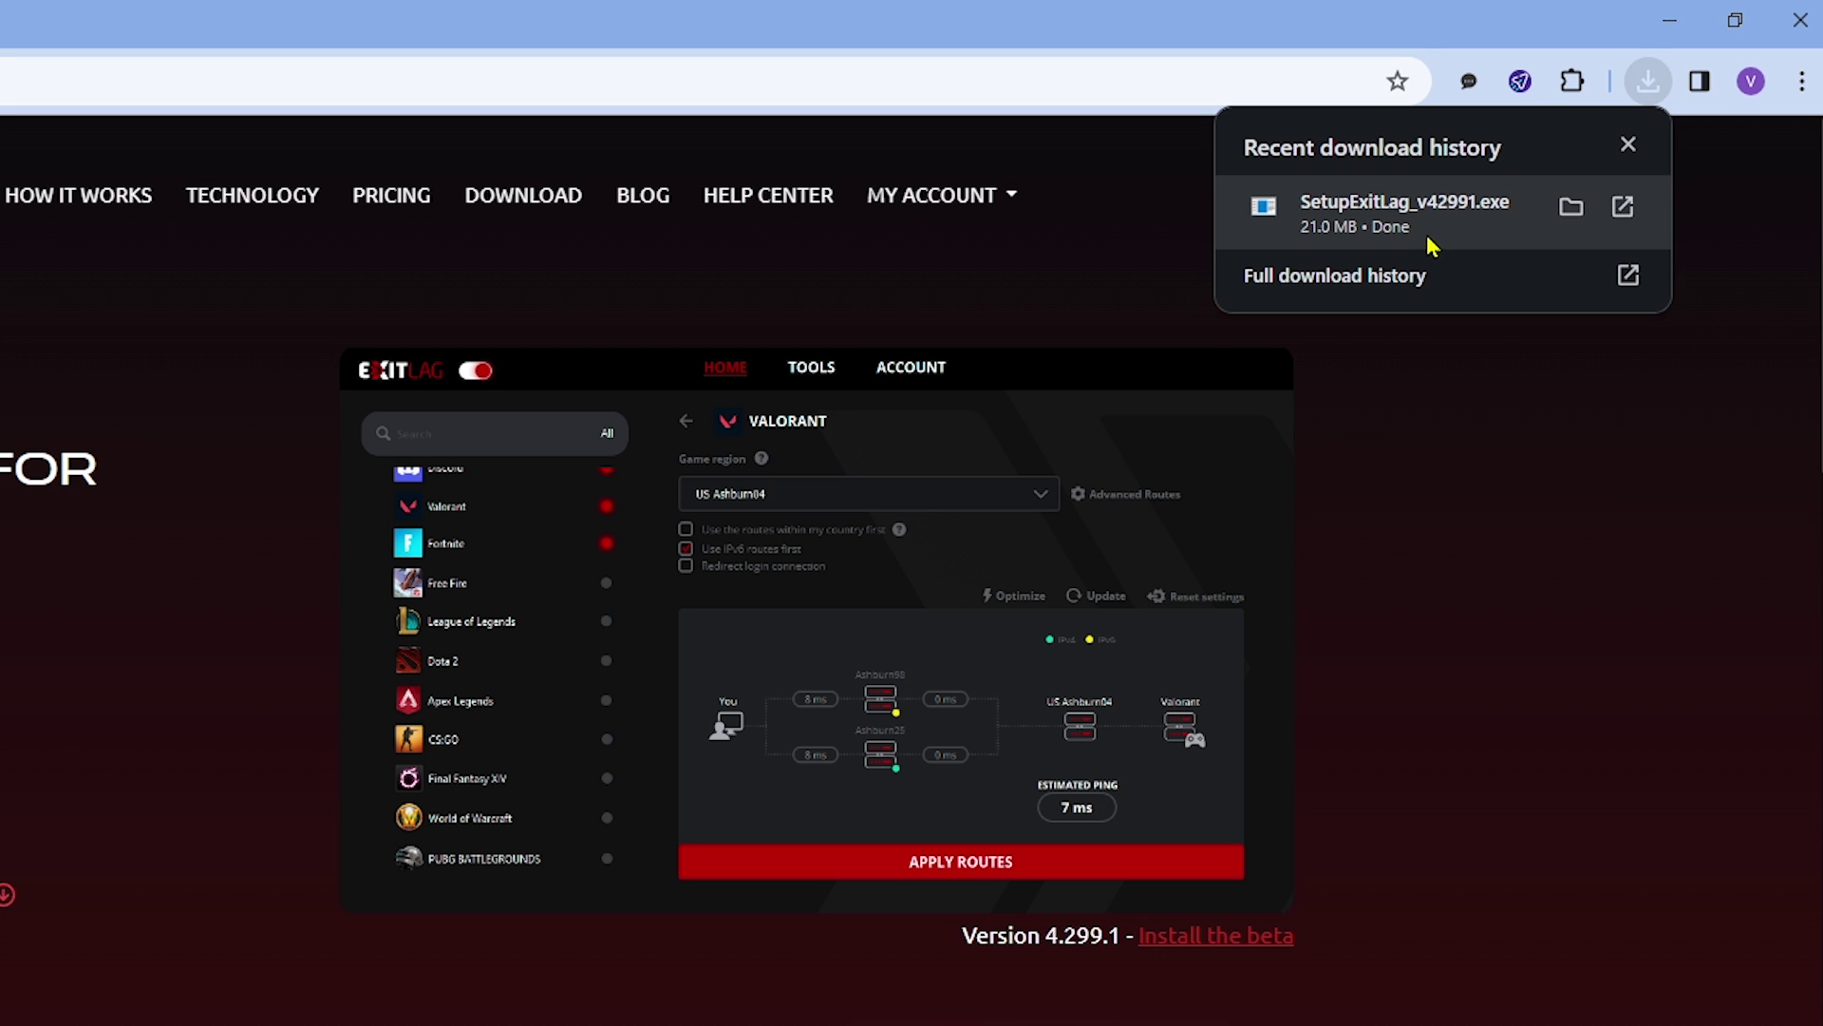
pyautogui.click(1412, 230)
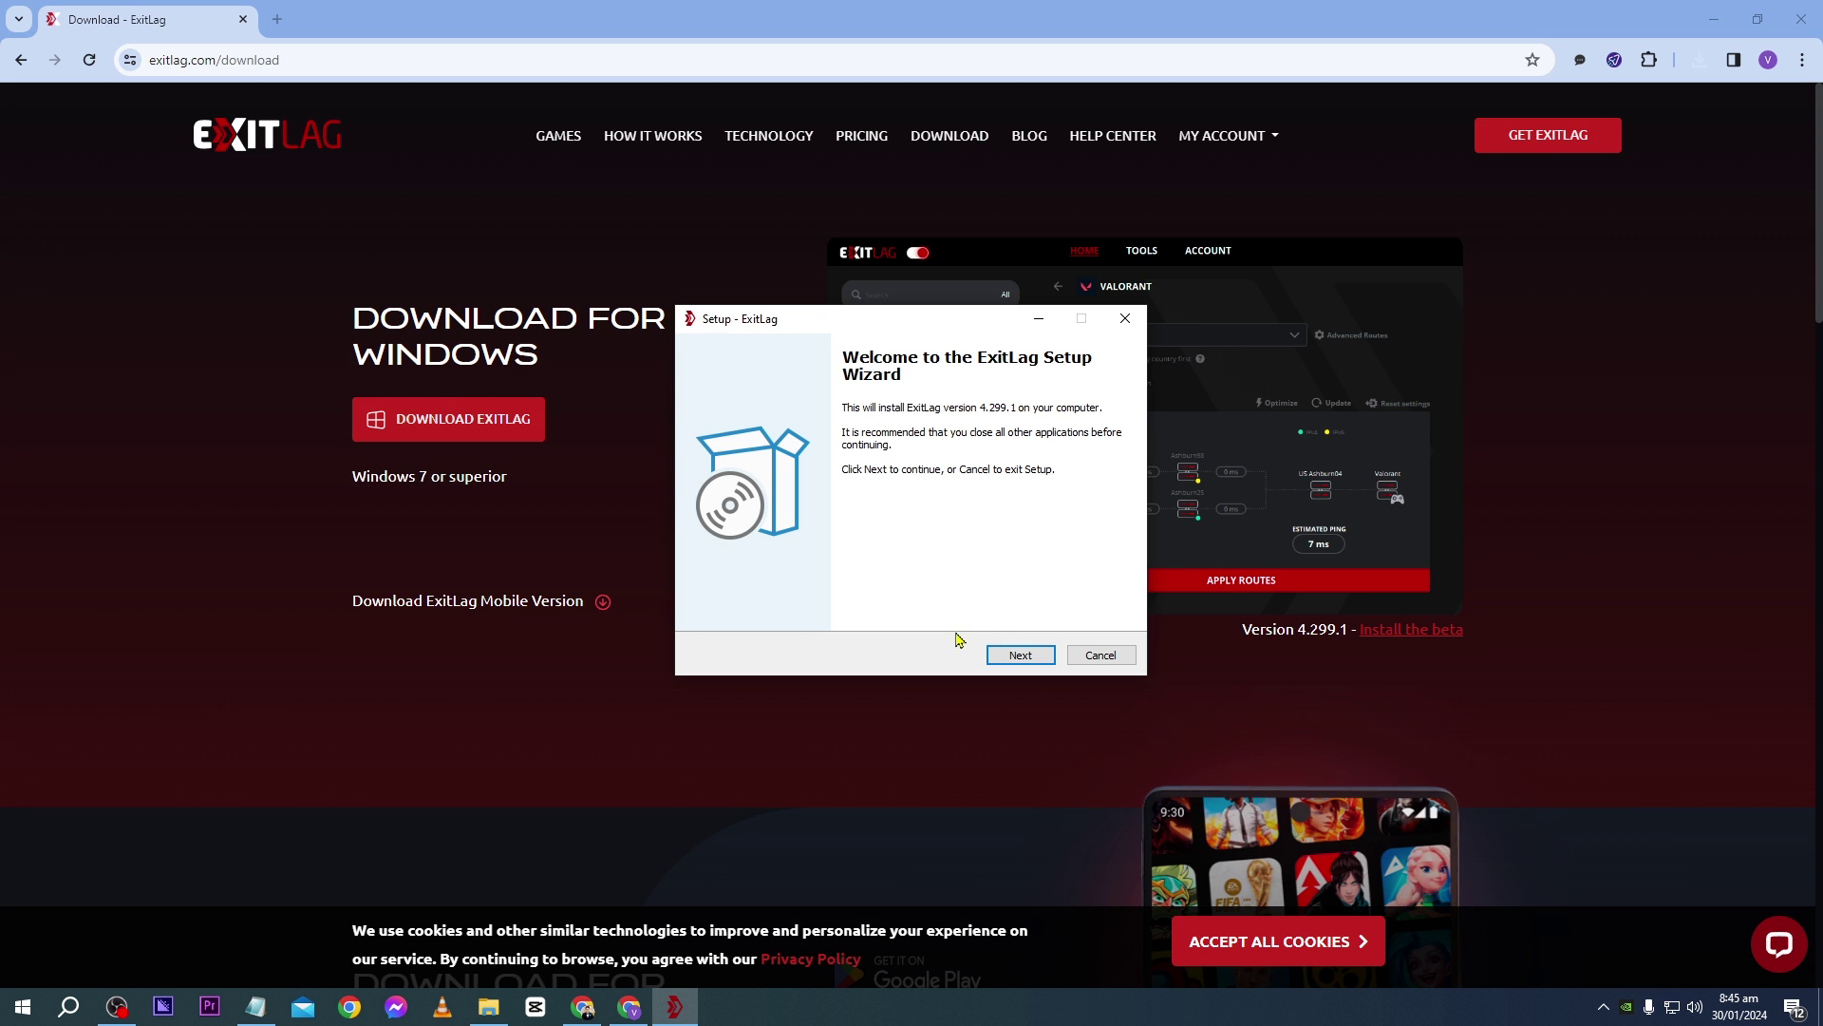
# Step: Cancel the ExitLag setup and launch the installed ExitLag app from the Start menu
pyautogui.click(1097, 656)
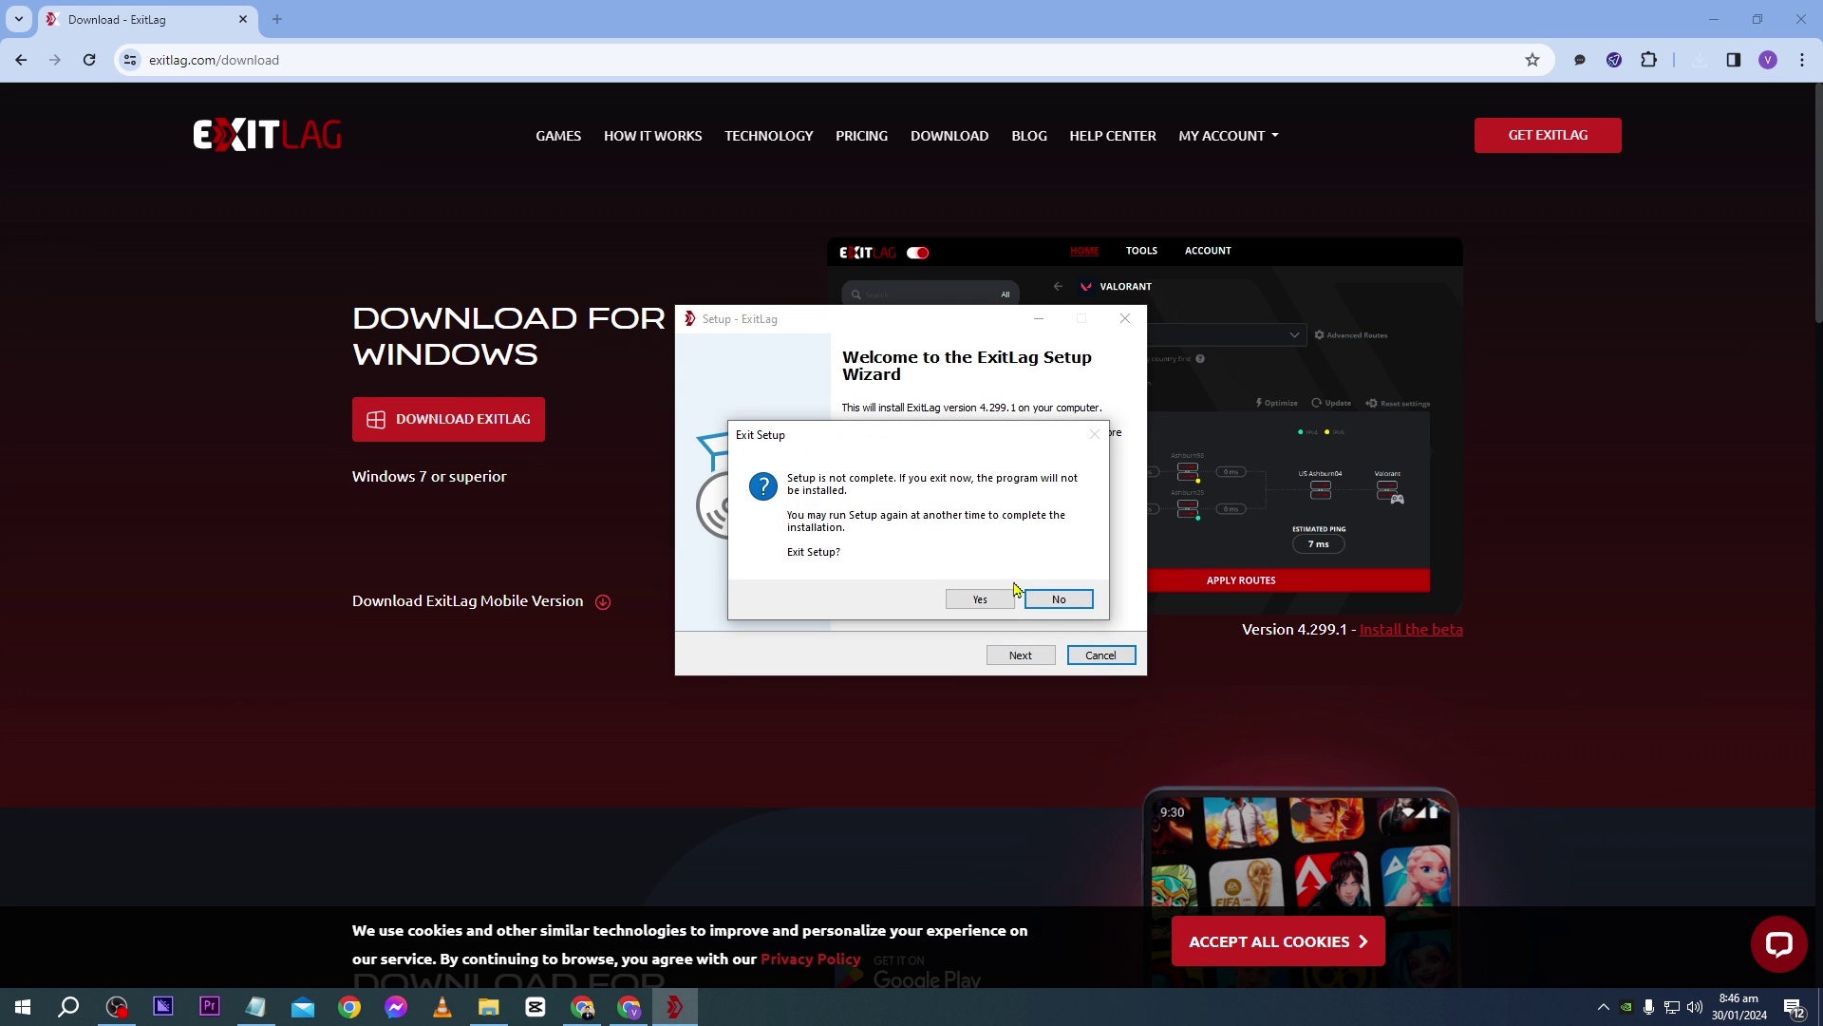
pyautogui.click(987, 599)
pyautogui.click(21, 1007)
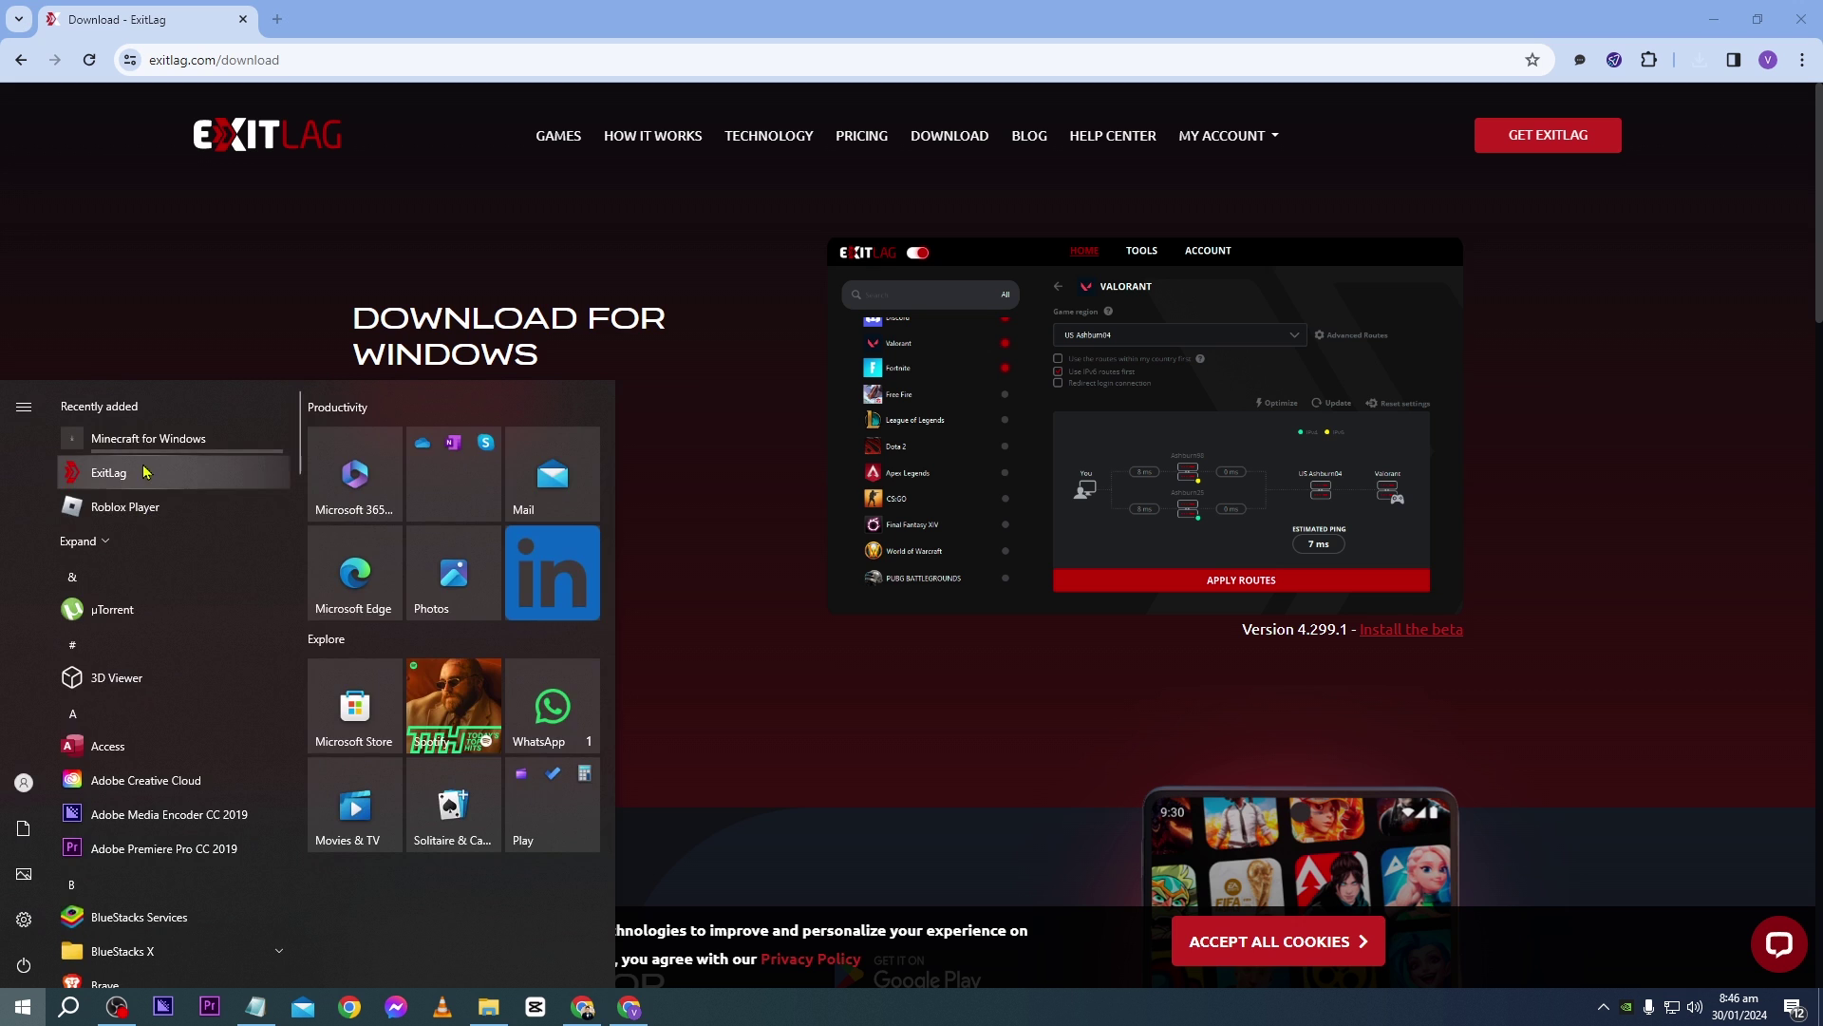
pyautogui.click(863, 497)
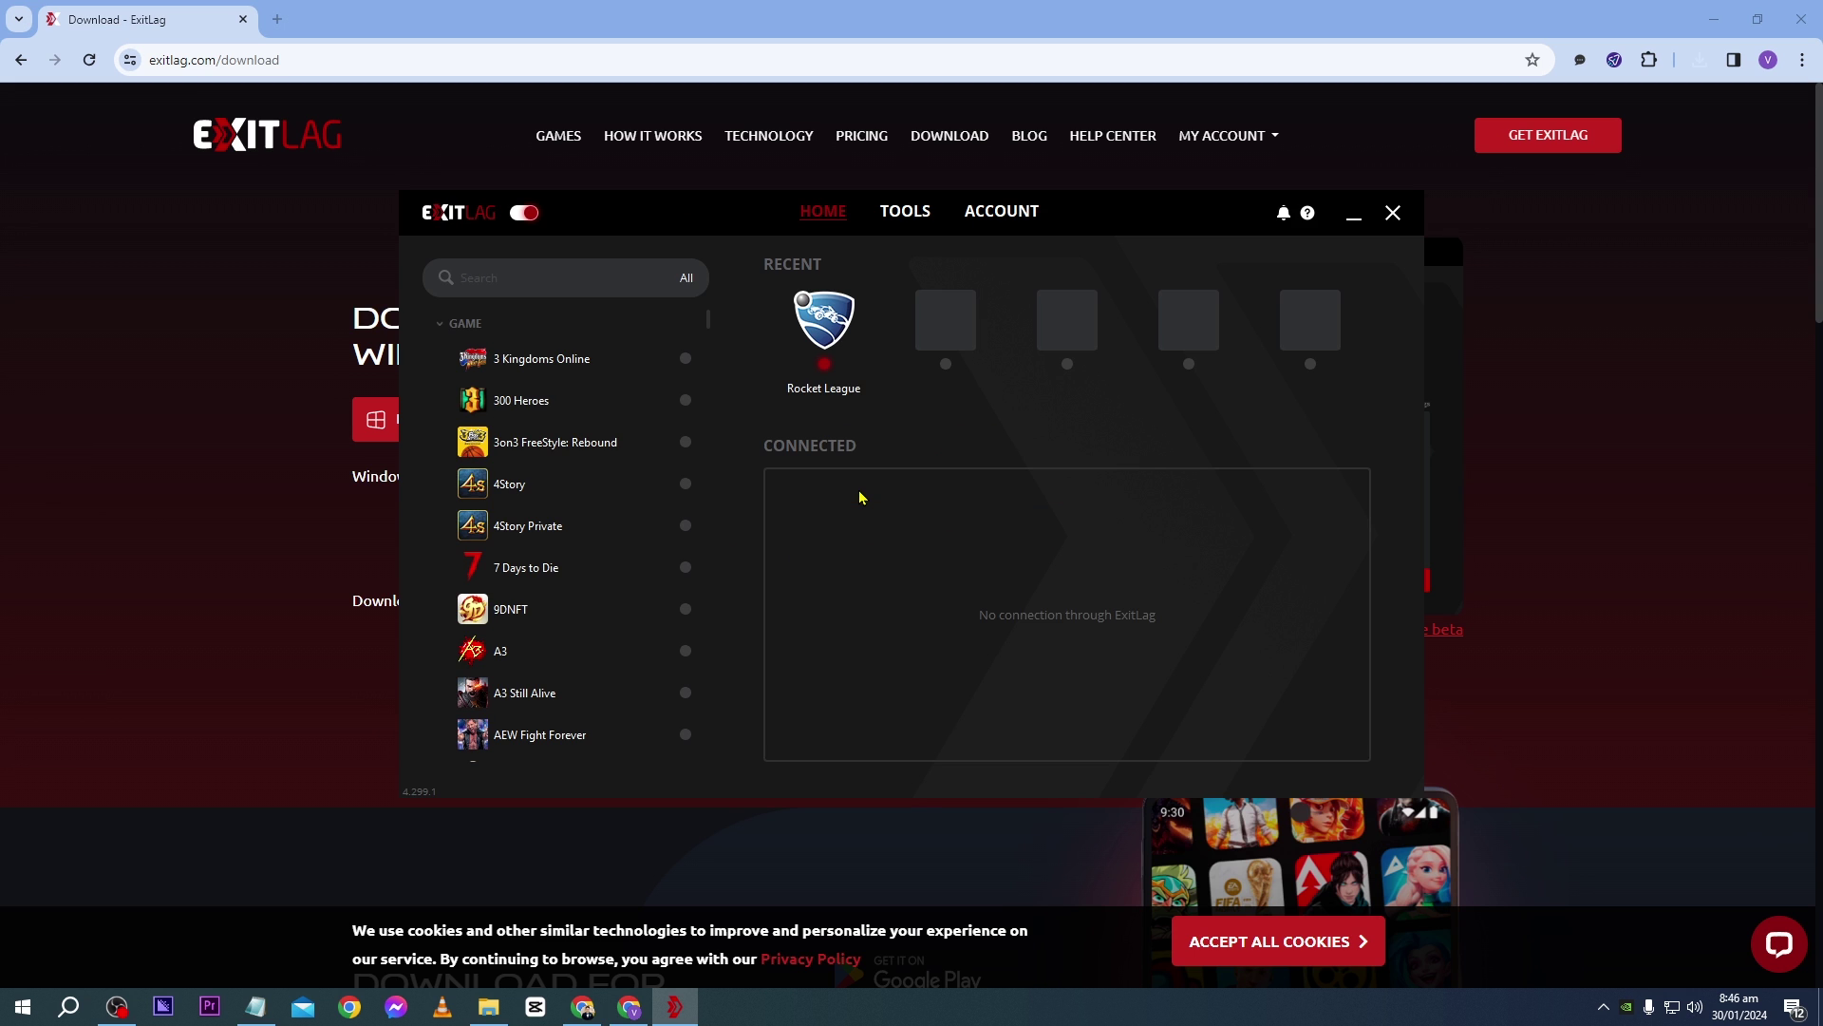
# Step: Switch to the TOOLS tab to show ExitLag's General settings
pyautogui.click(527, 215)
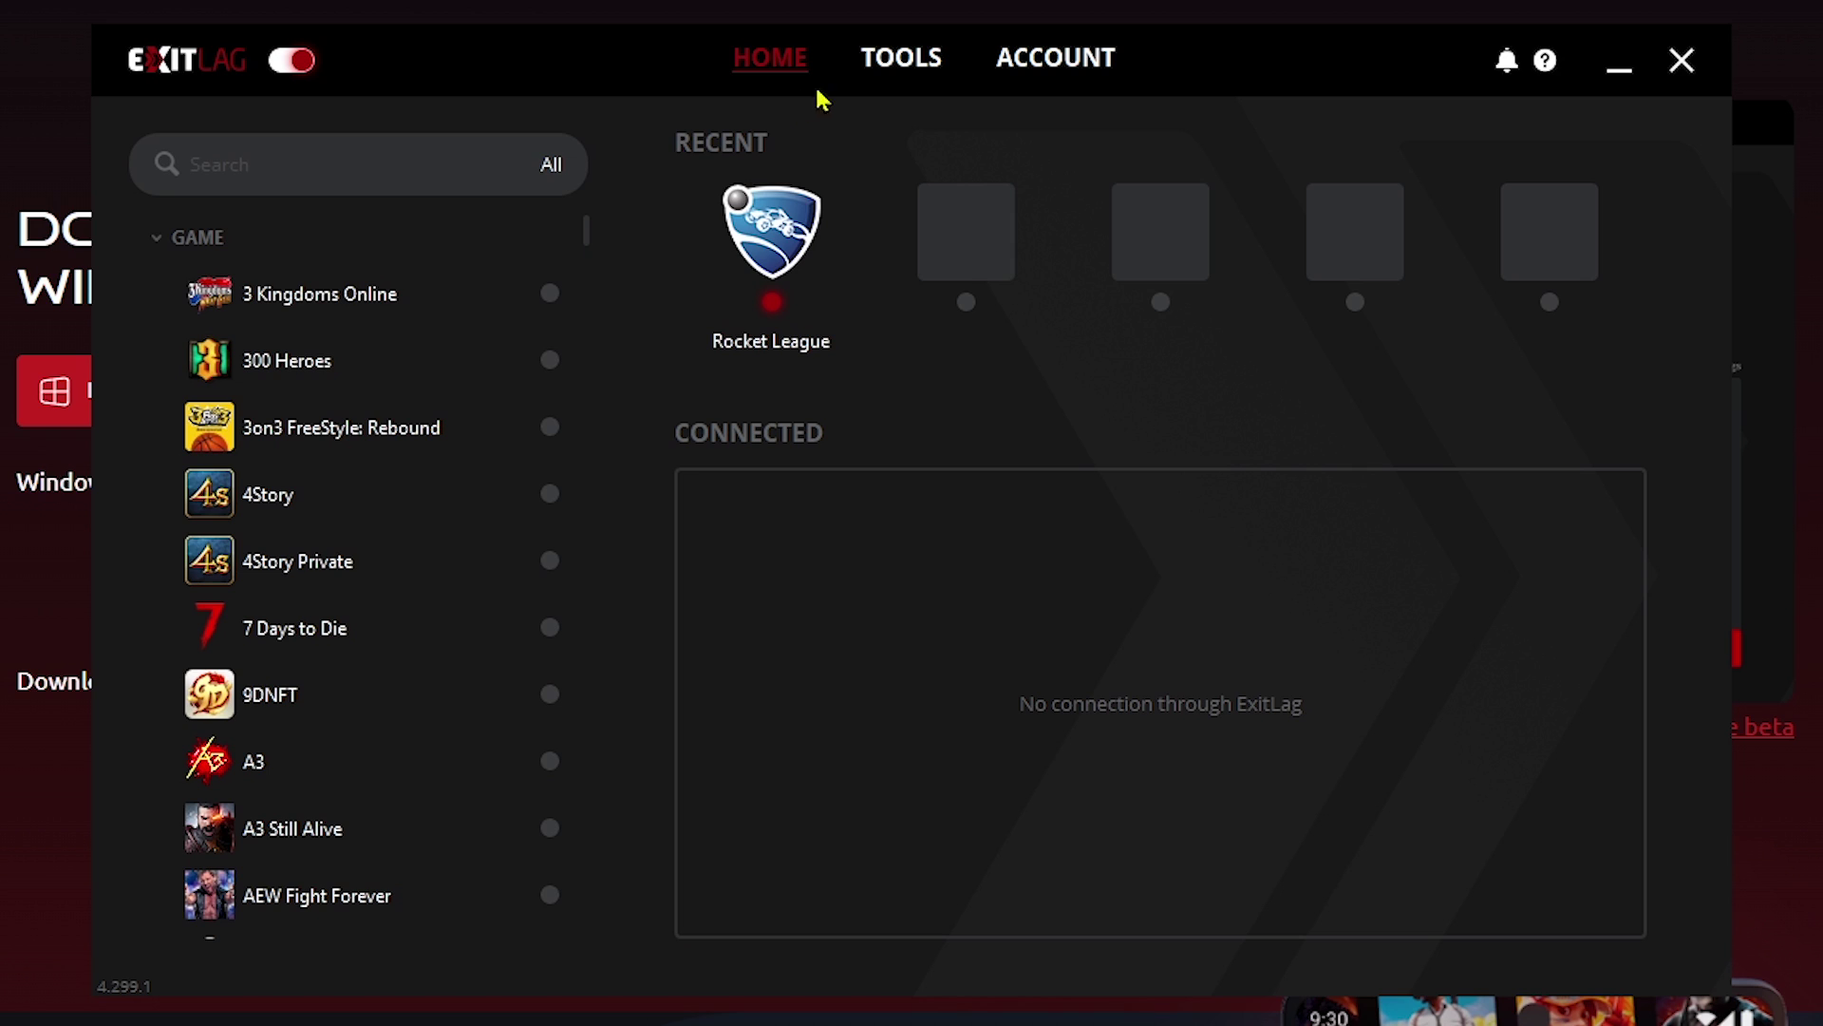
pyautogui.click(918, 59)
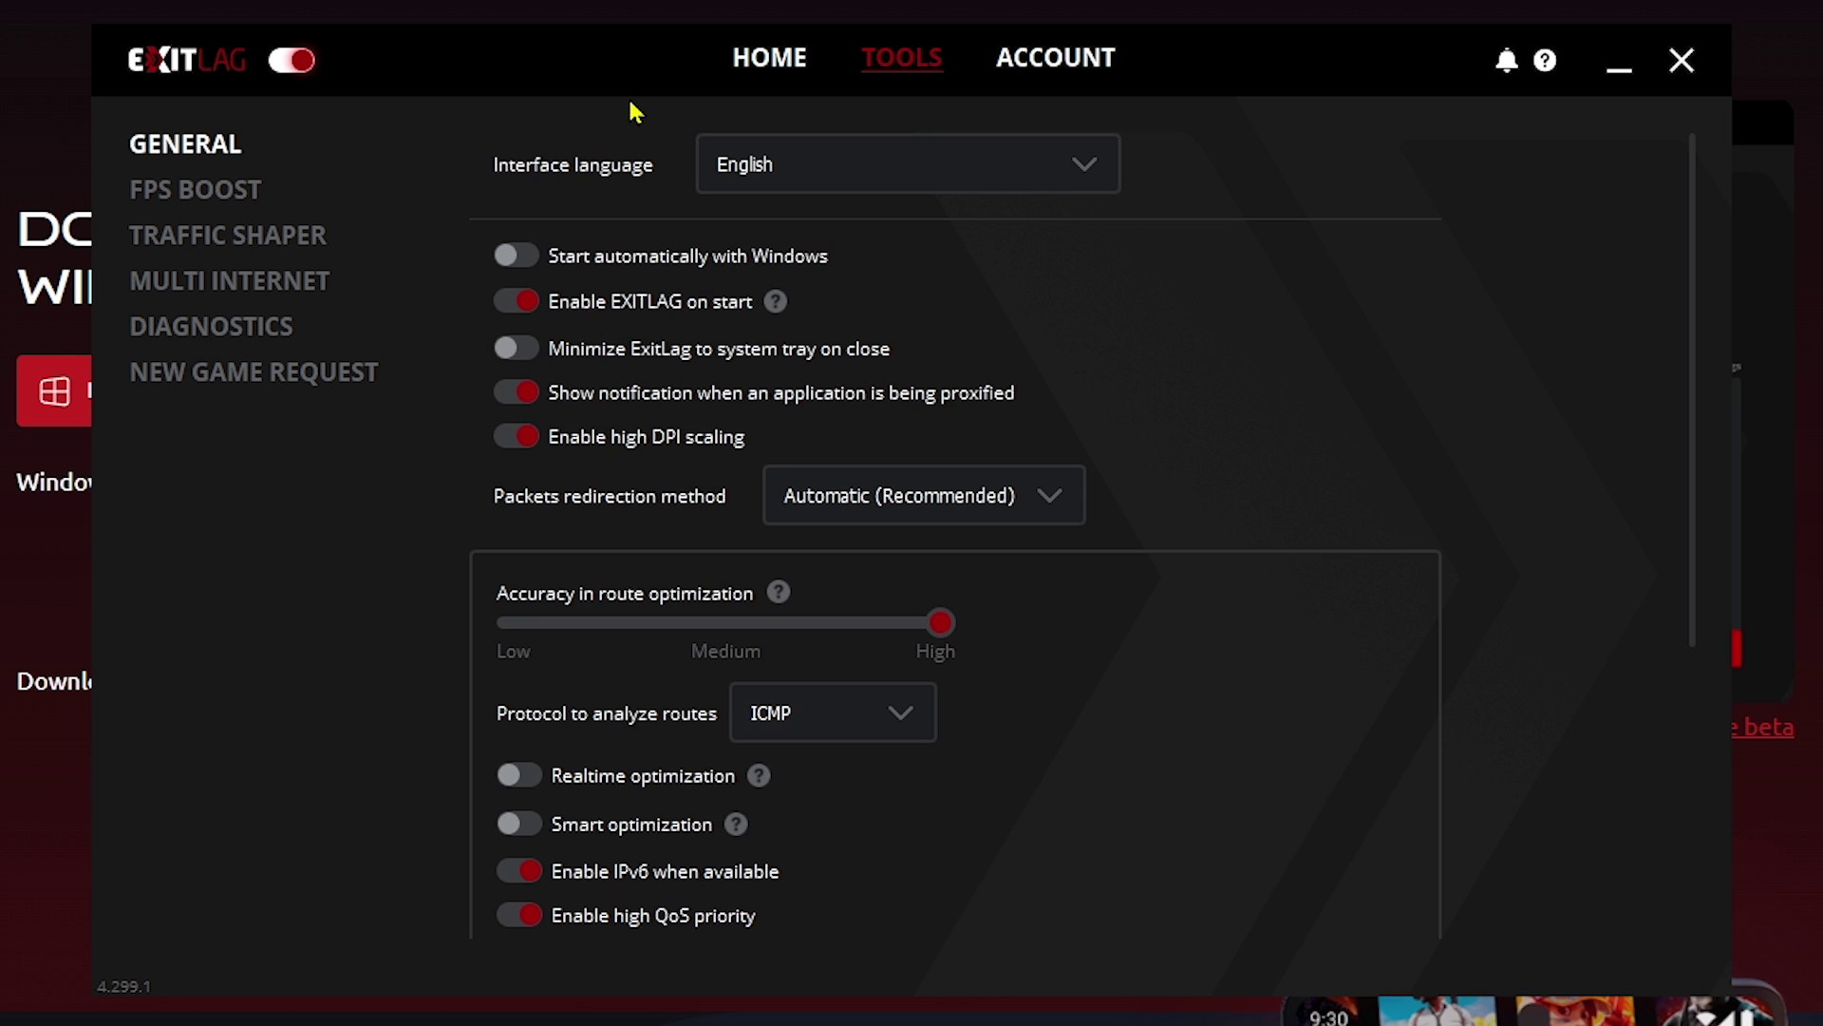
# Step: Keep English as the interface language, enable Start automatically with Windows, and review the remaining options
pyautogui.click(866, 166)
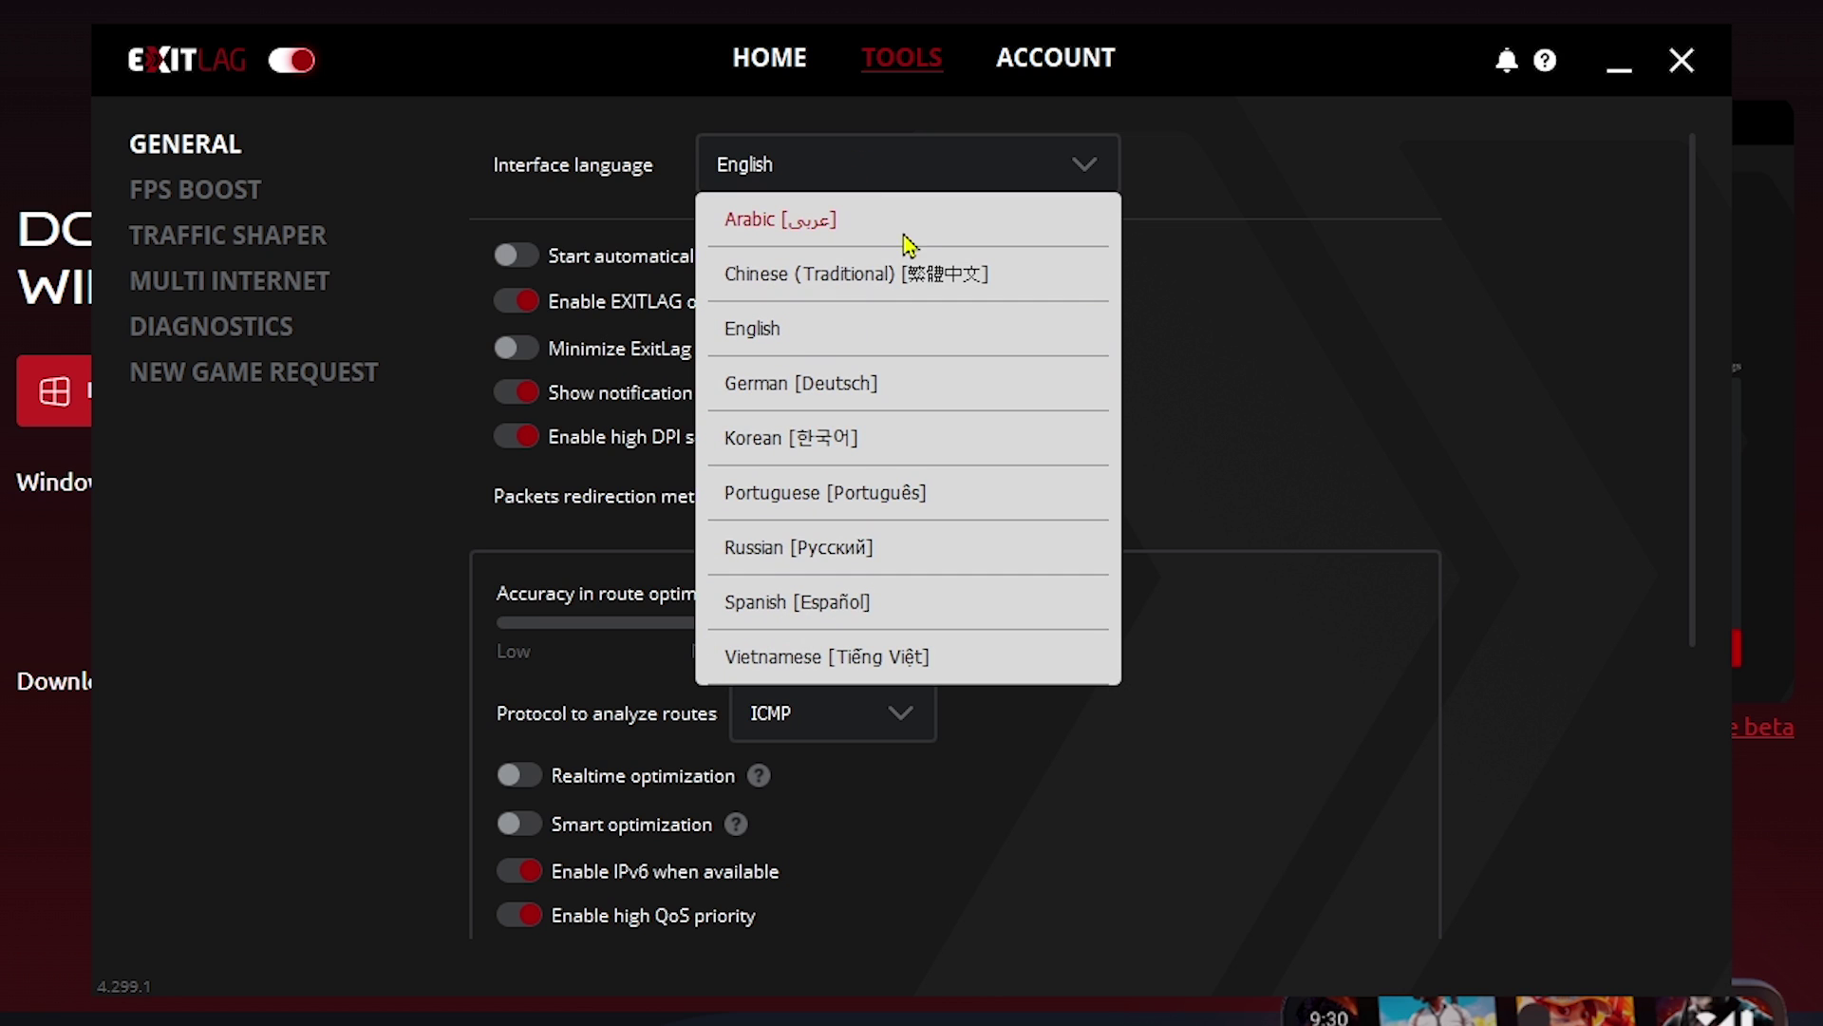
pyautogui.click(622, 163)
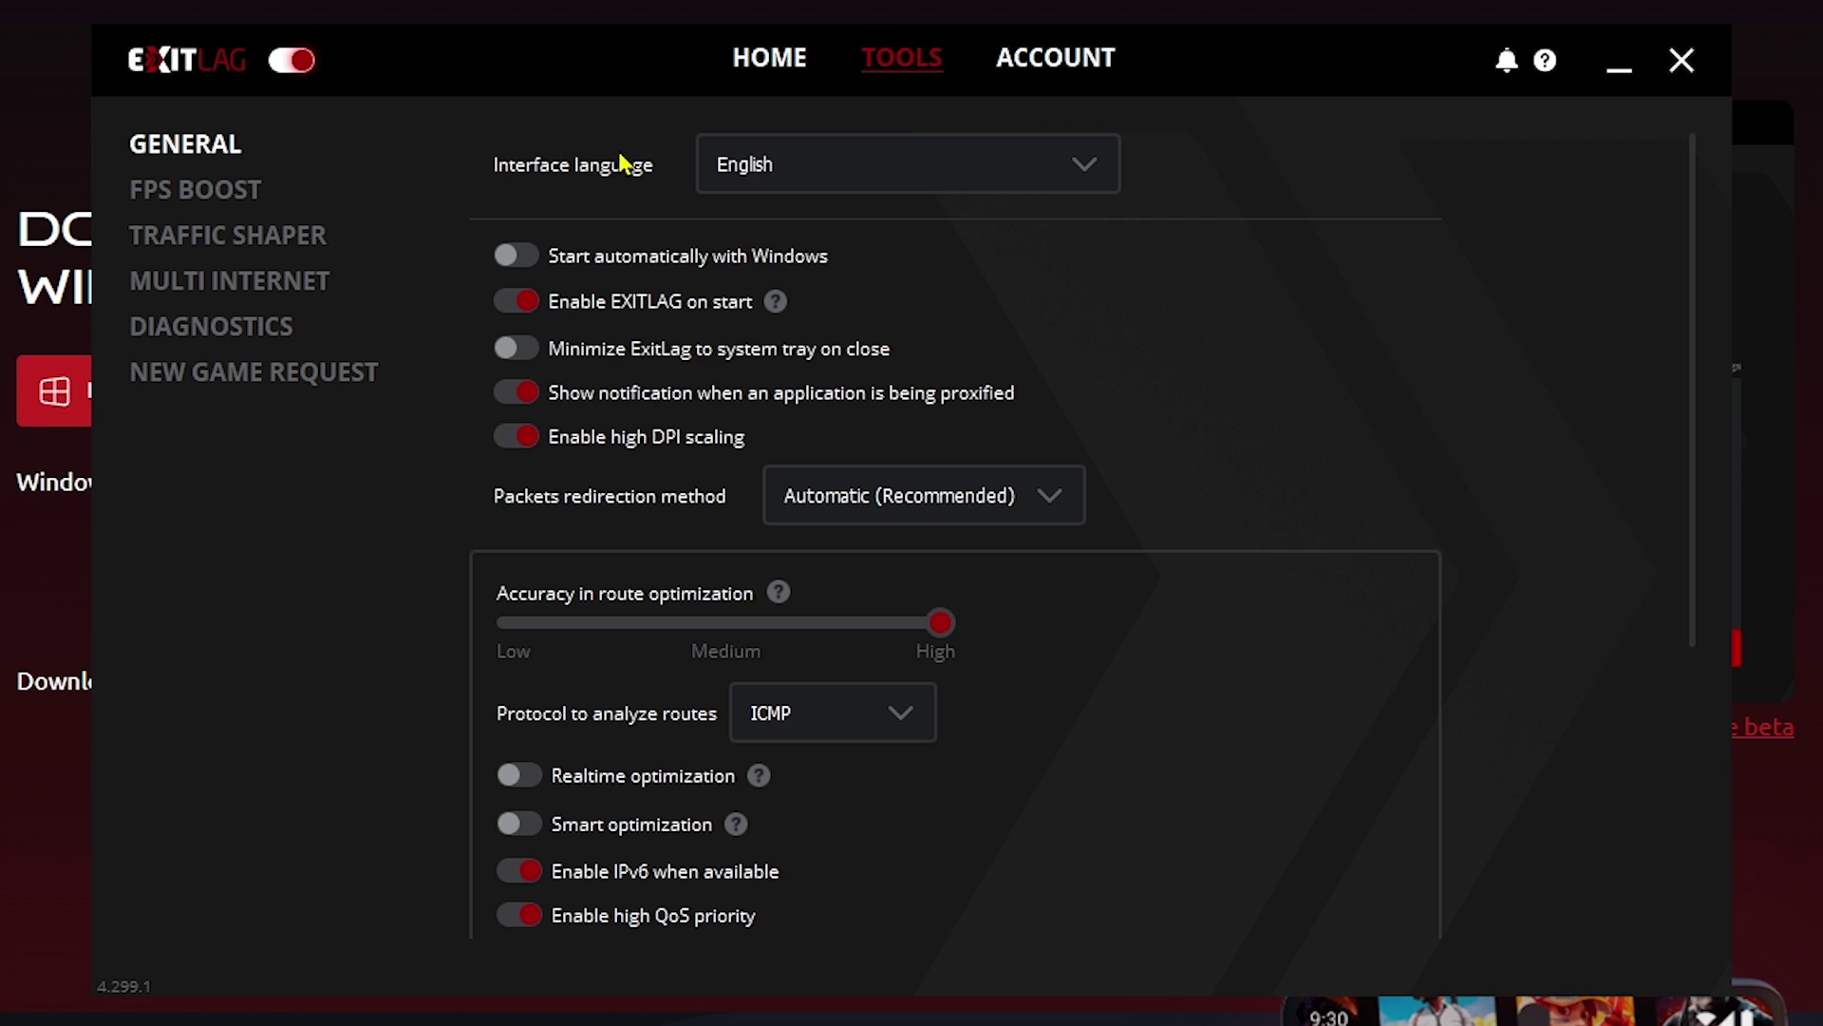
pyautogui.click(525, 256)
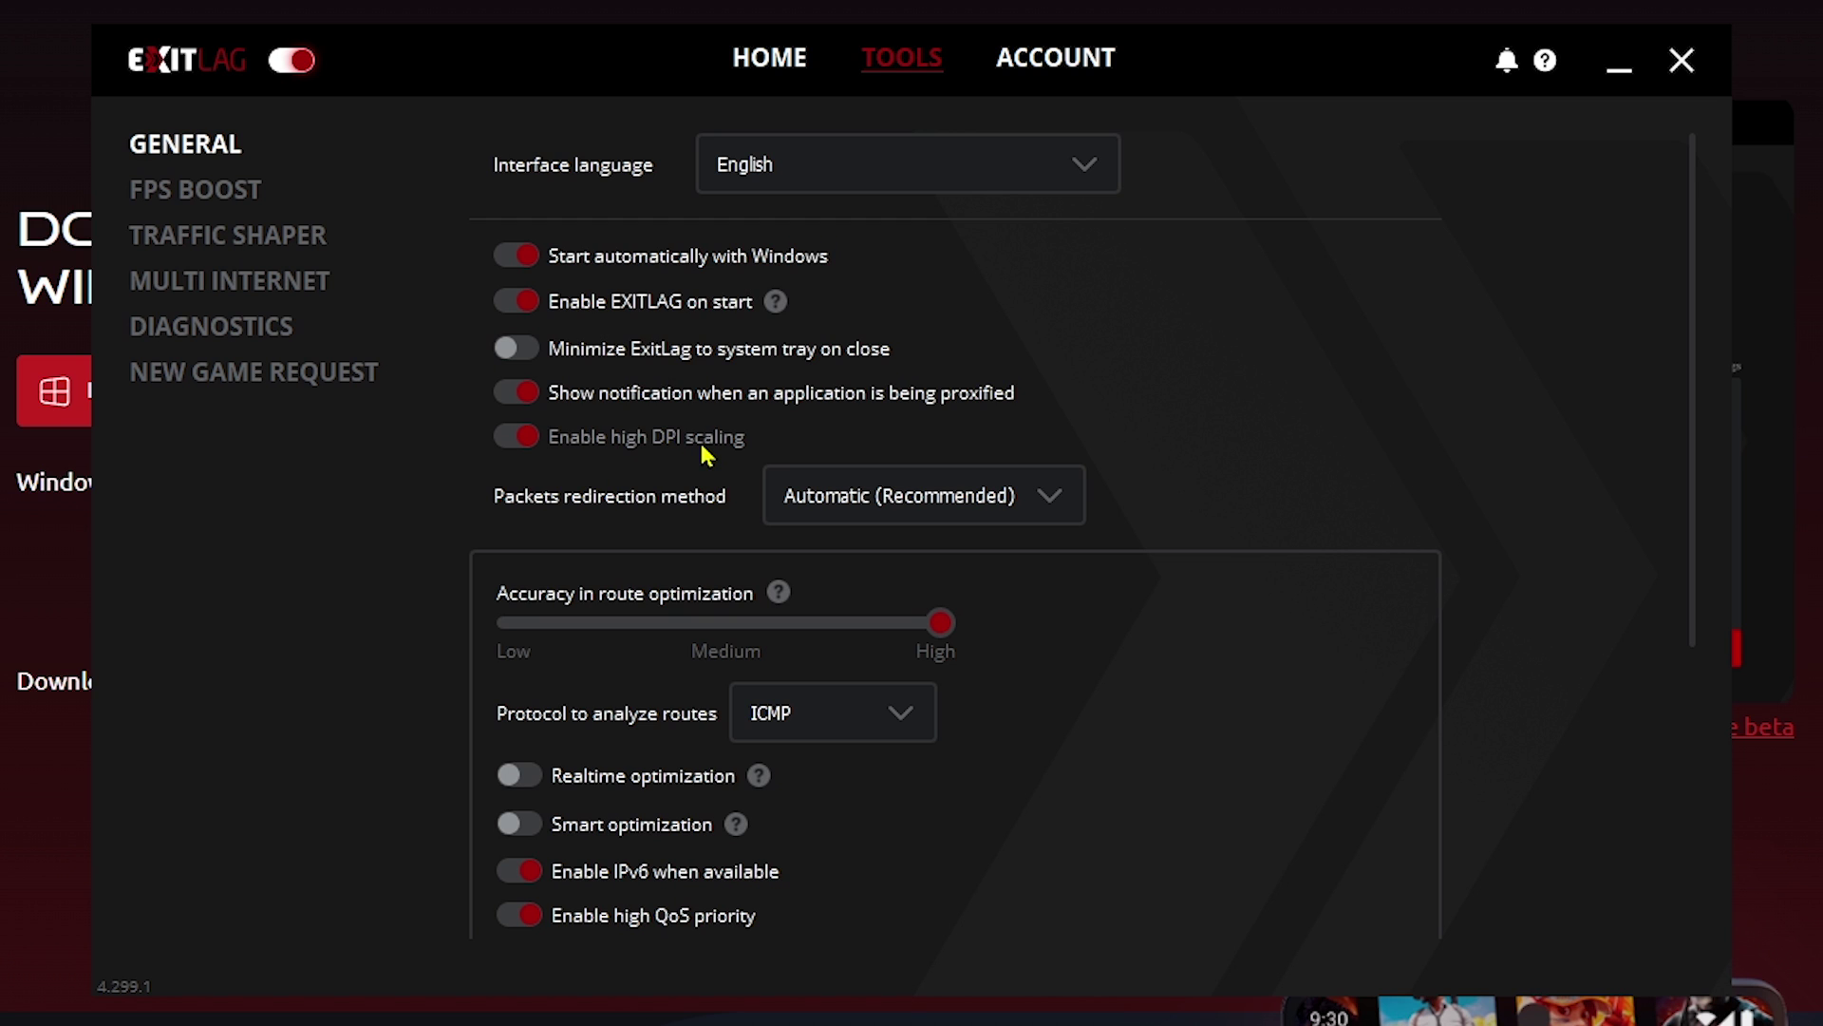
pyautogui.scroll(-2, 704, 456)
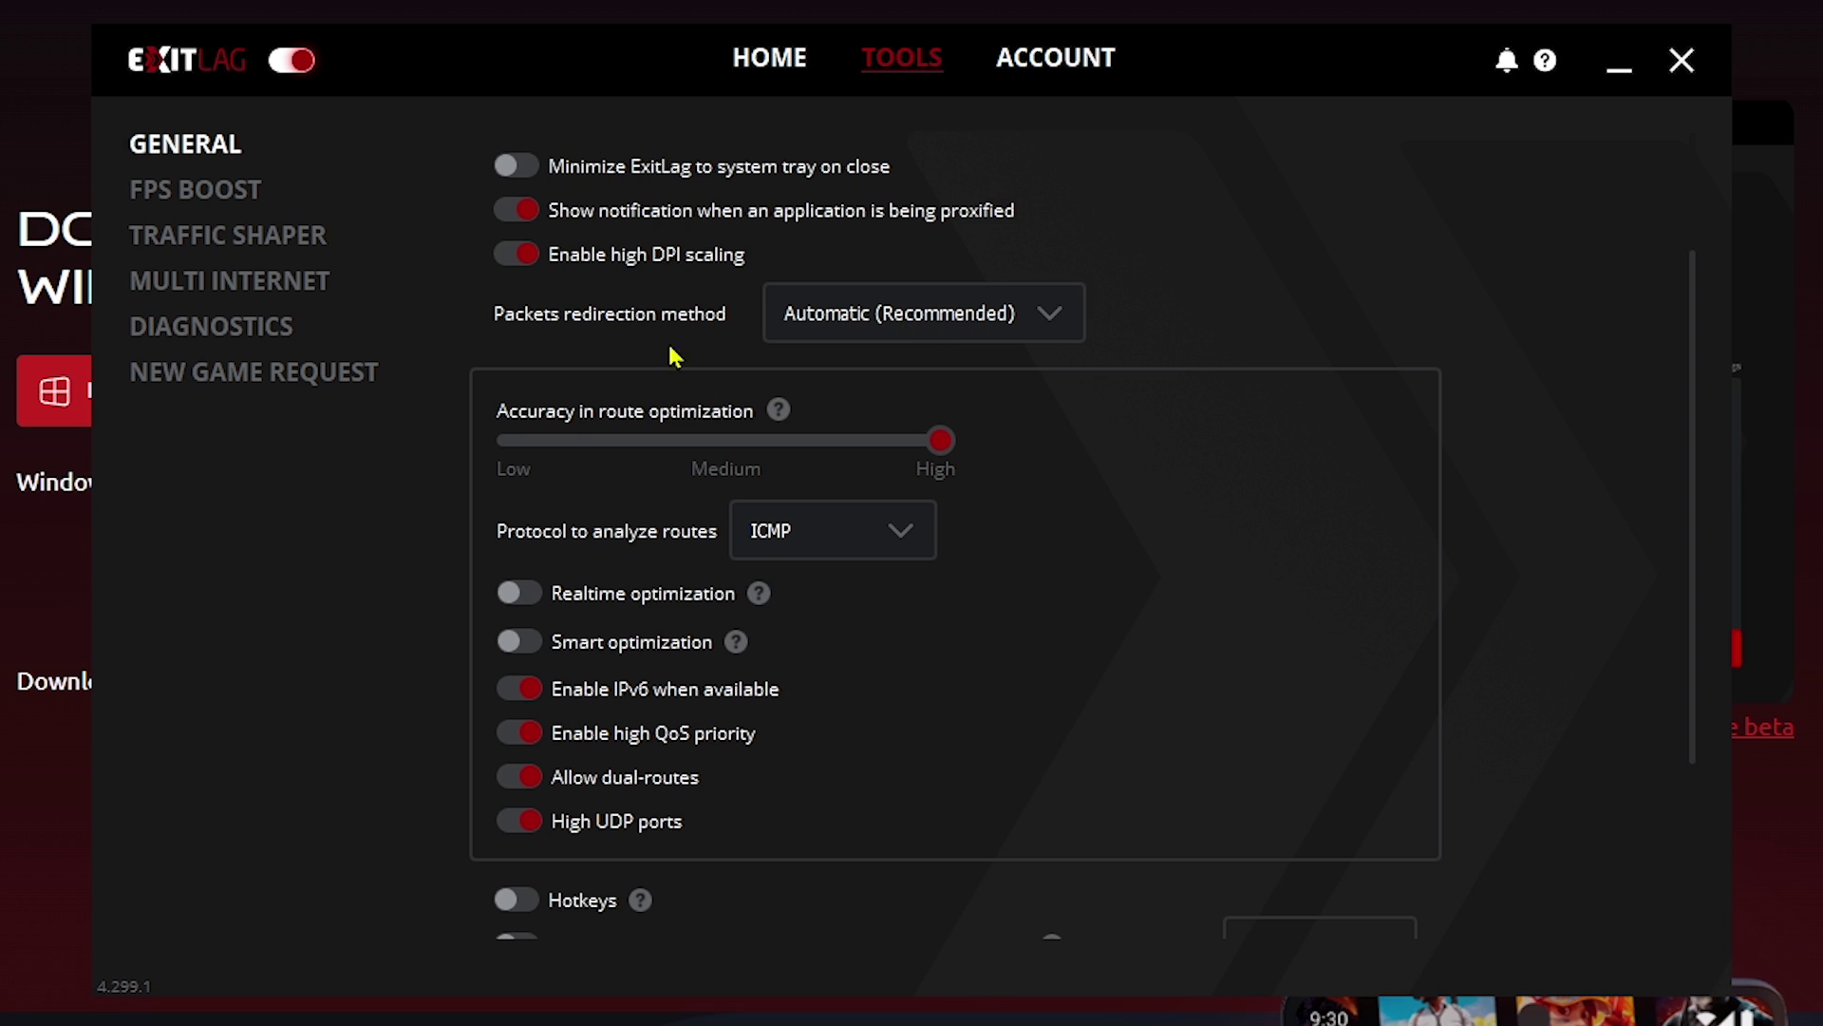
pyautogui.moveTo(778, 430)
pyautogui.scroll(-2, 1059, 437)
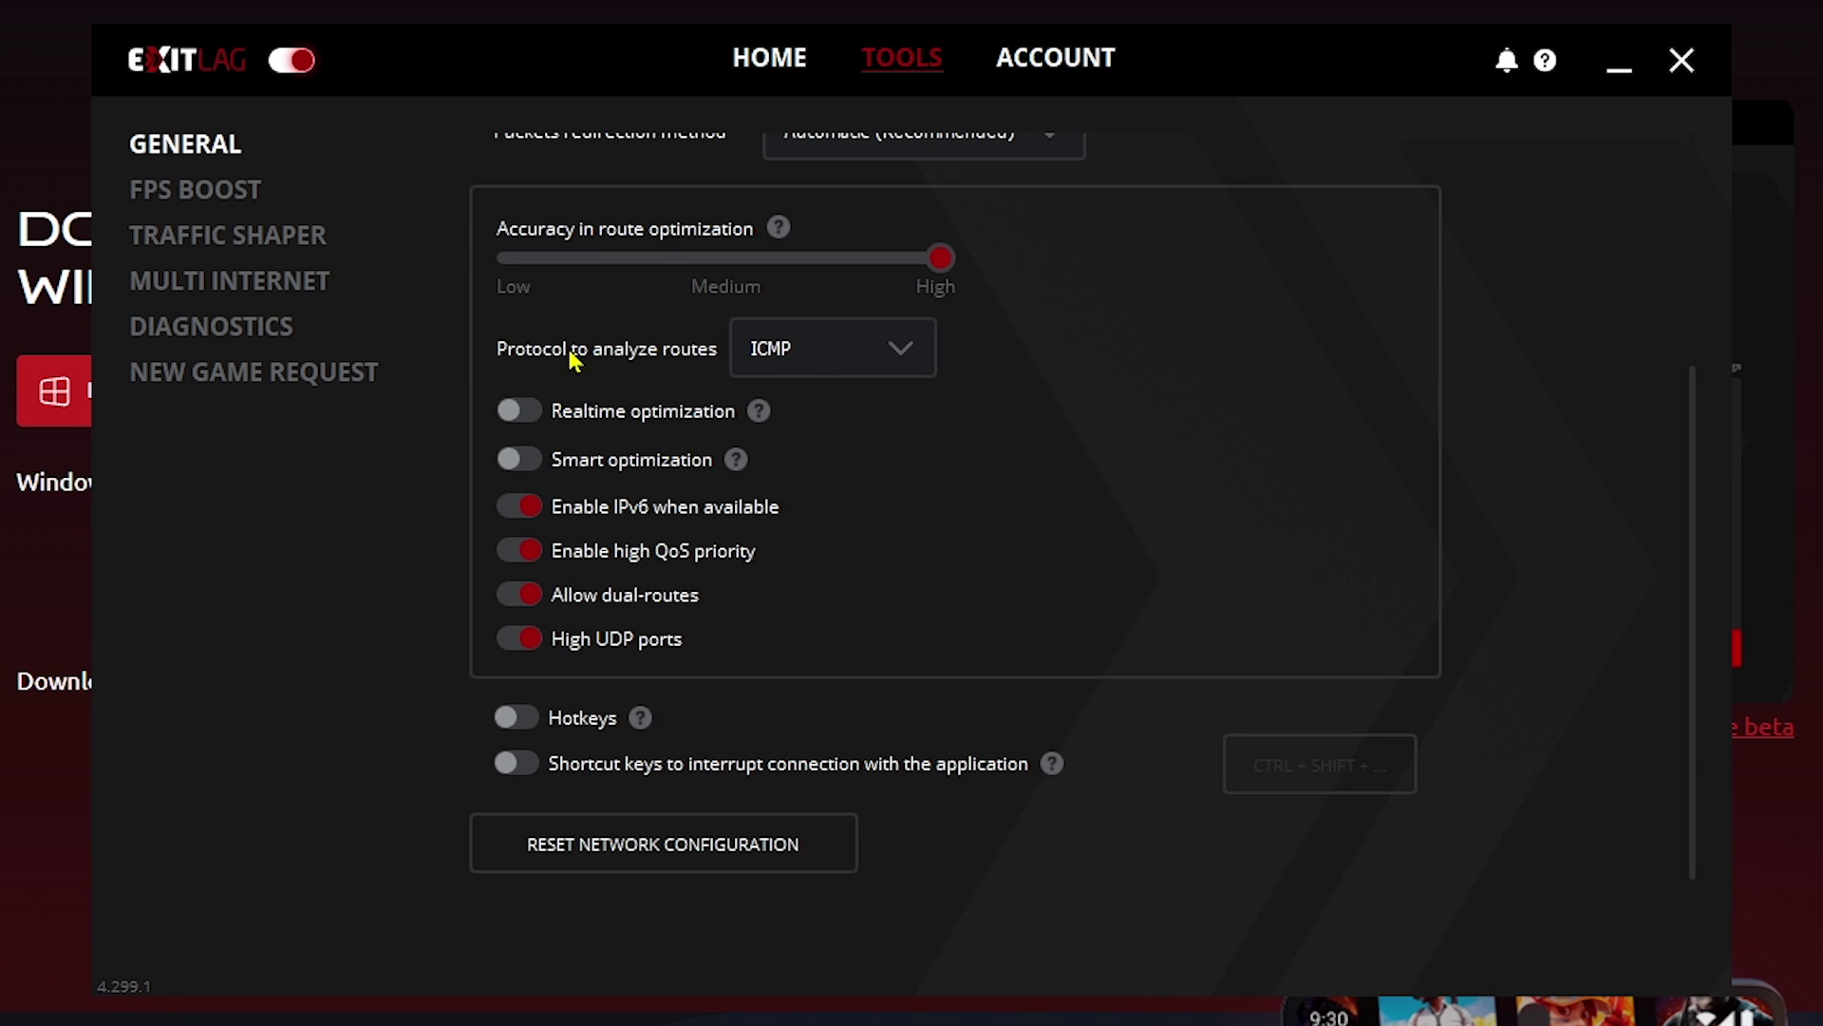
# Step: Set the route-analysis protocol to UDP/TCP PSH and go to FPS Boost
pyautogui.click(818, 361)
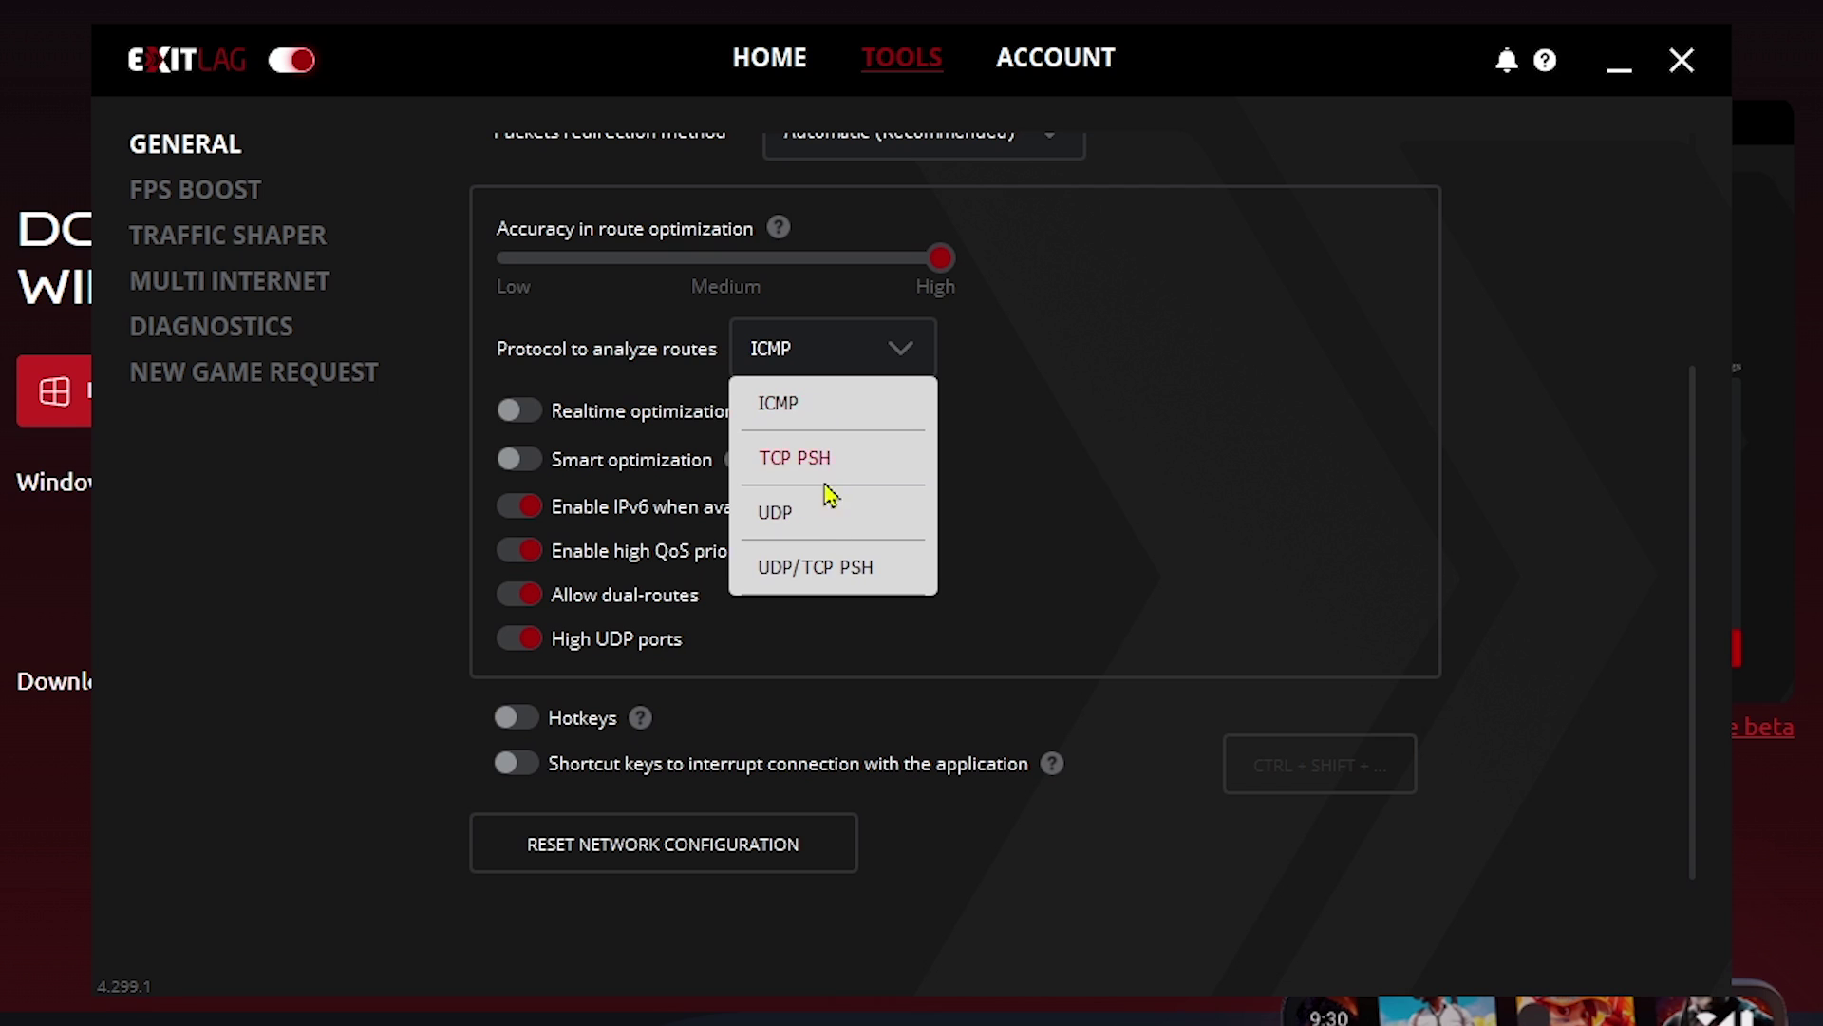
pyautogui.click(836, 570)
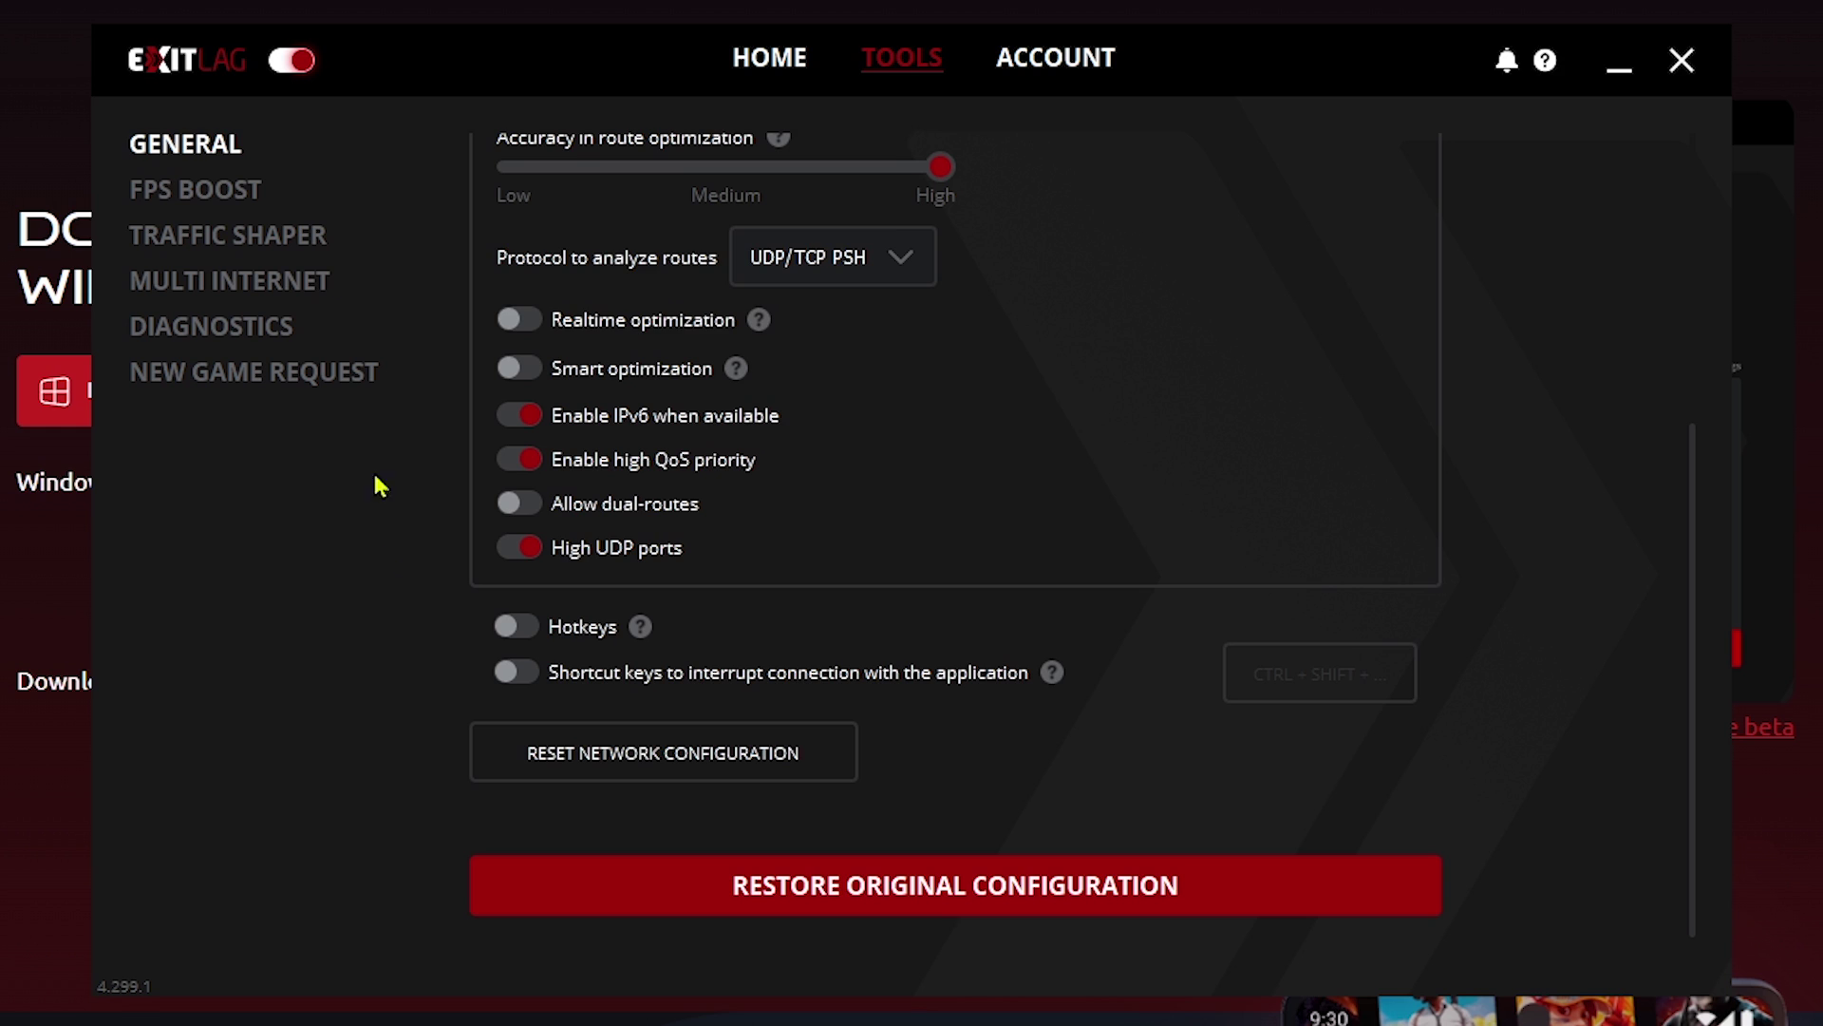
pyautogui.click(183, 202)
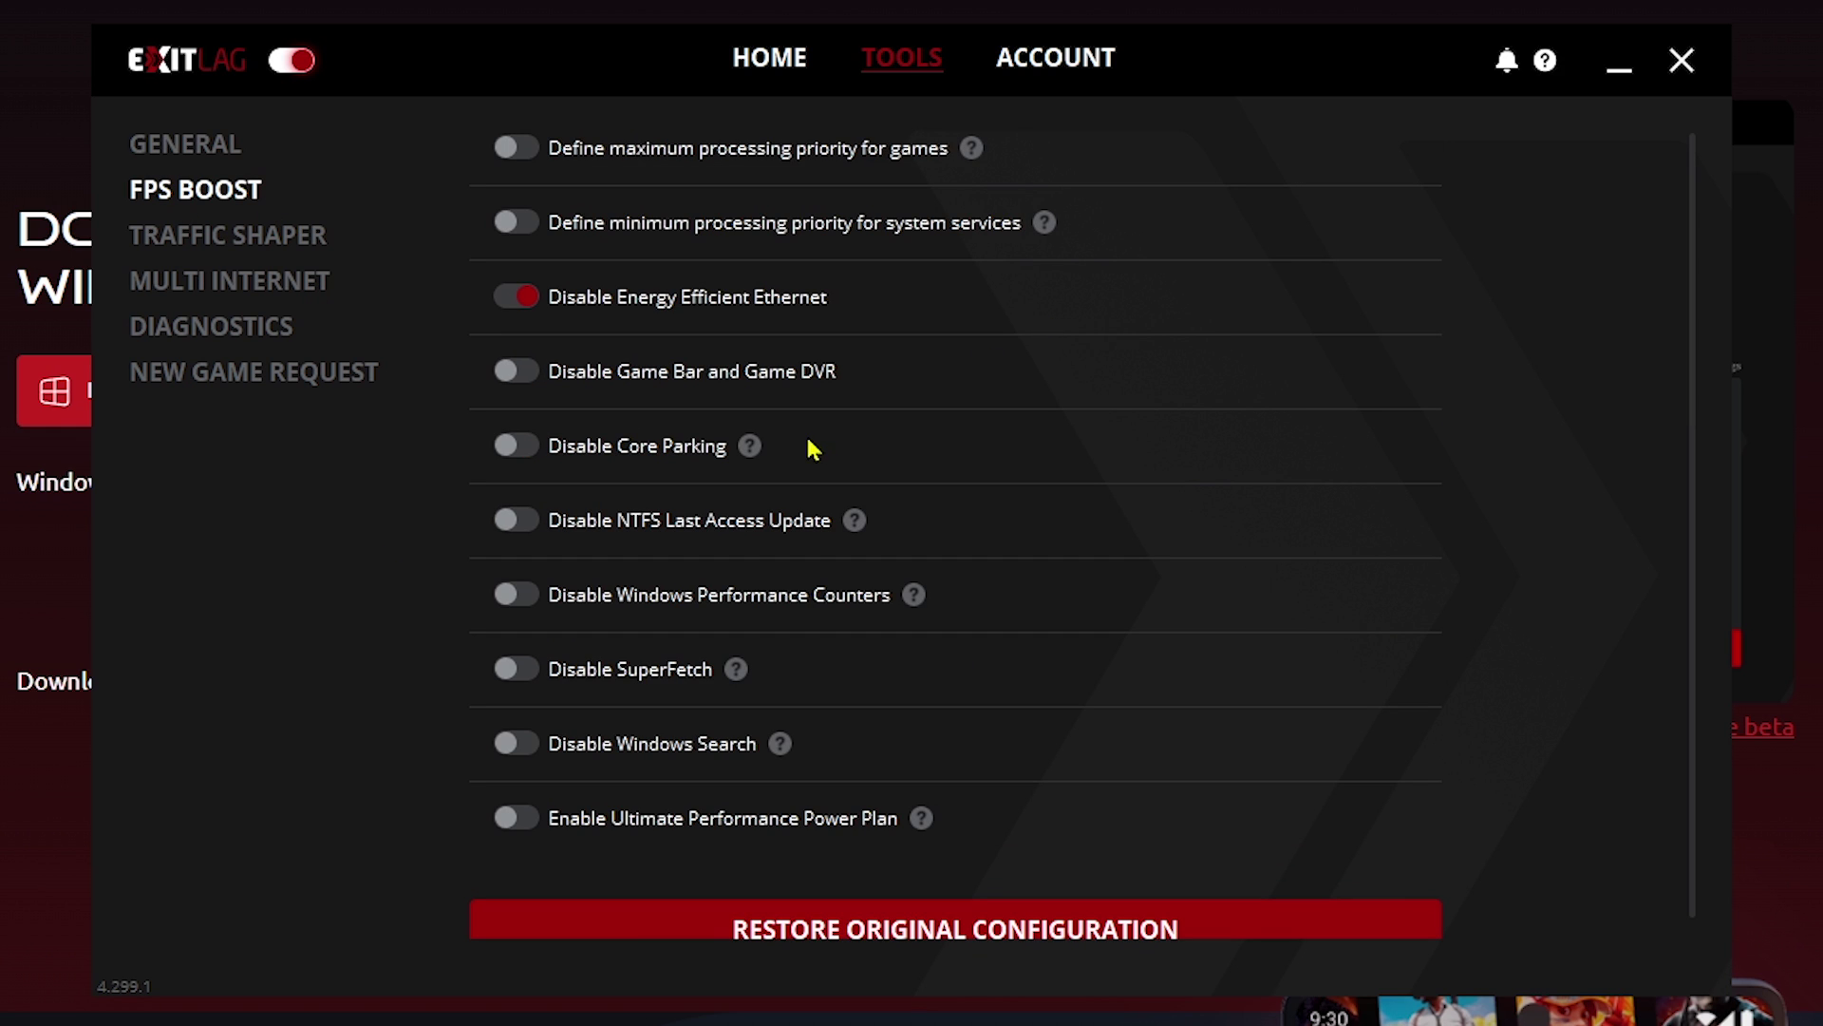
# Step: Give games maximum and system services minimum priority, and turn off Disable Energy Efficient Ethernet
pyautogui.click(513, 147)
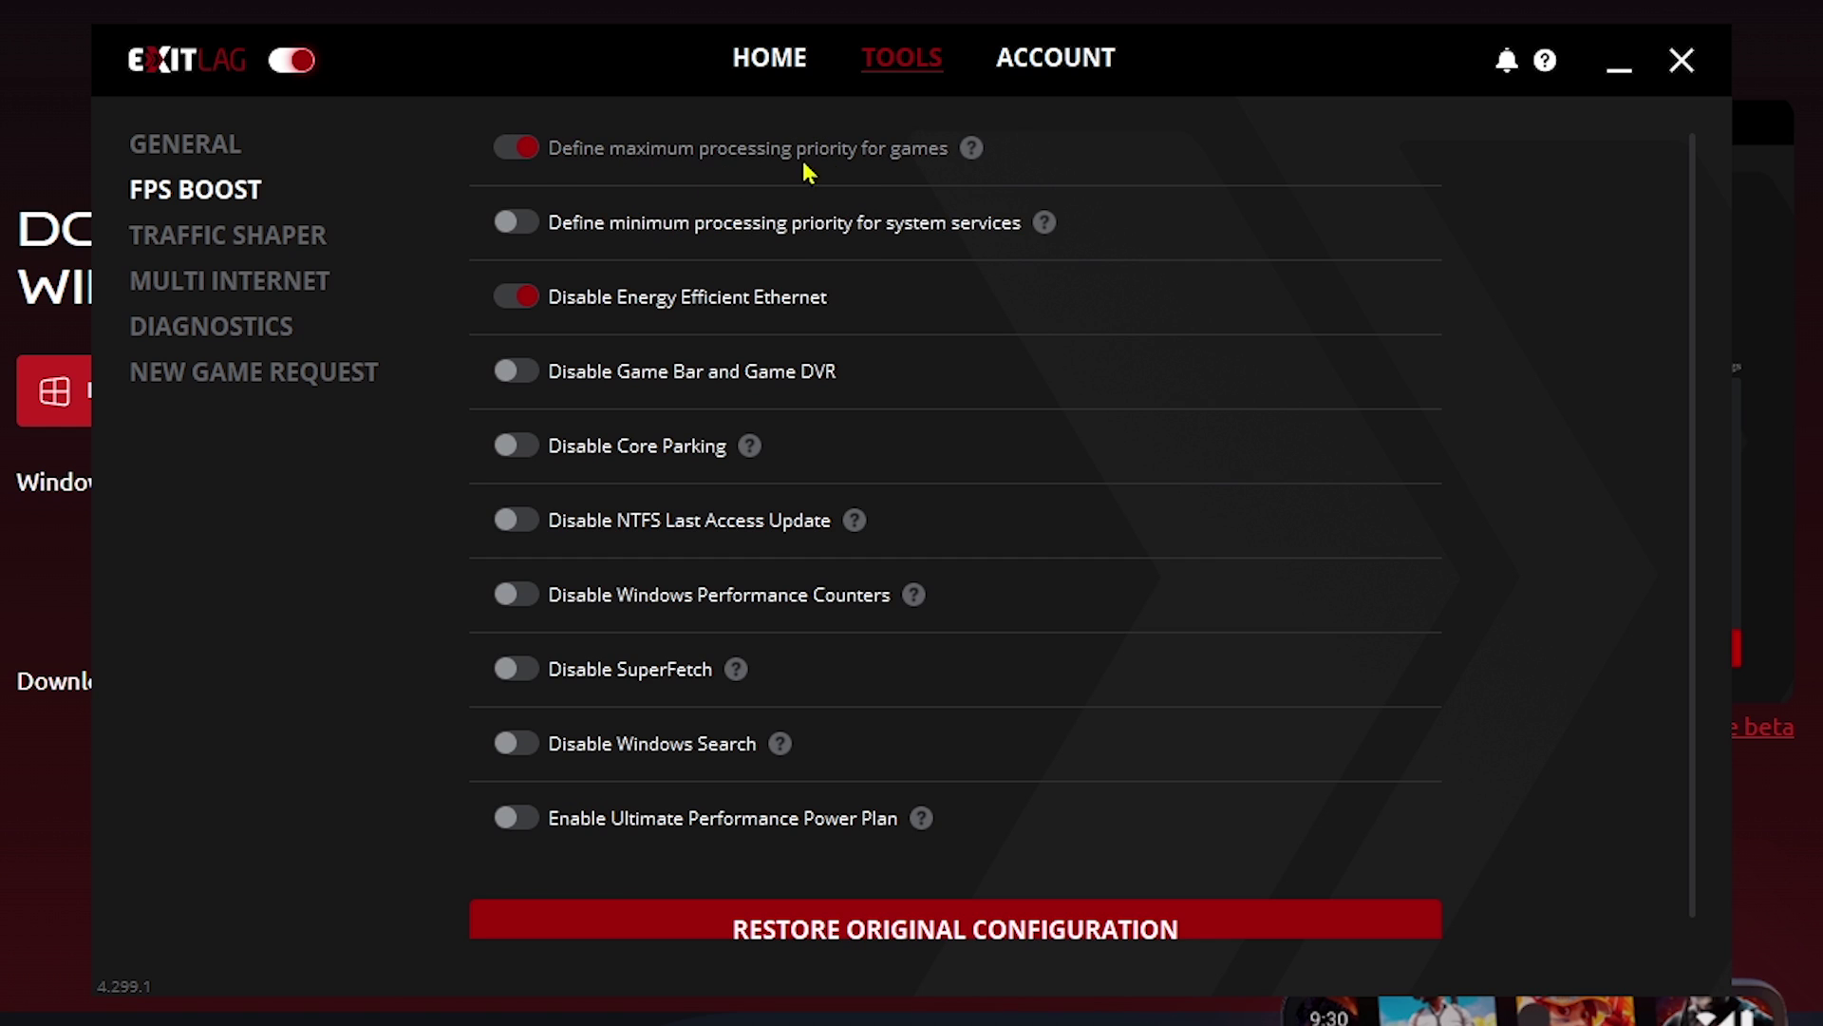
pyautogui.click(543, 238)
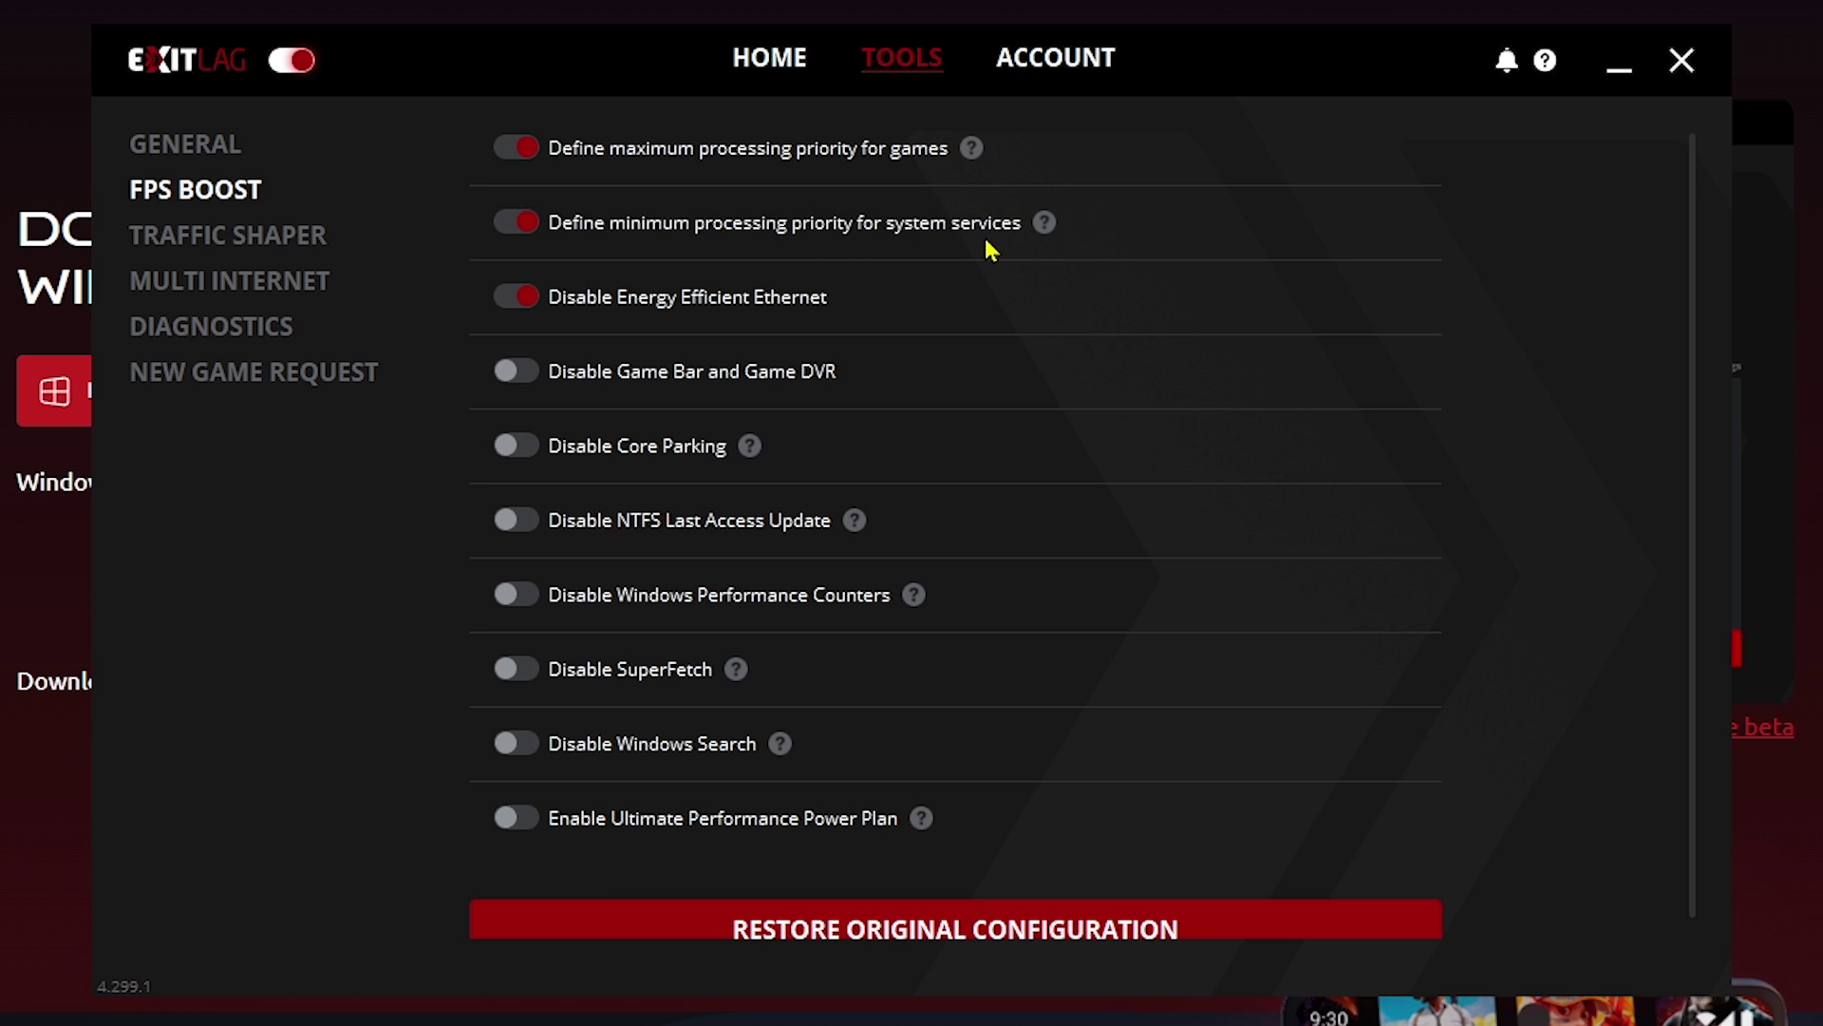
pyautogui.click(531, 298)
pyautogui.click(959, 556)
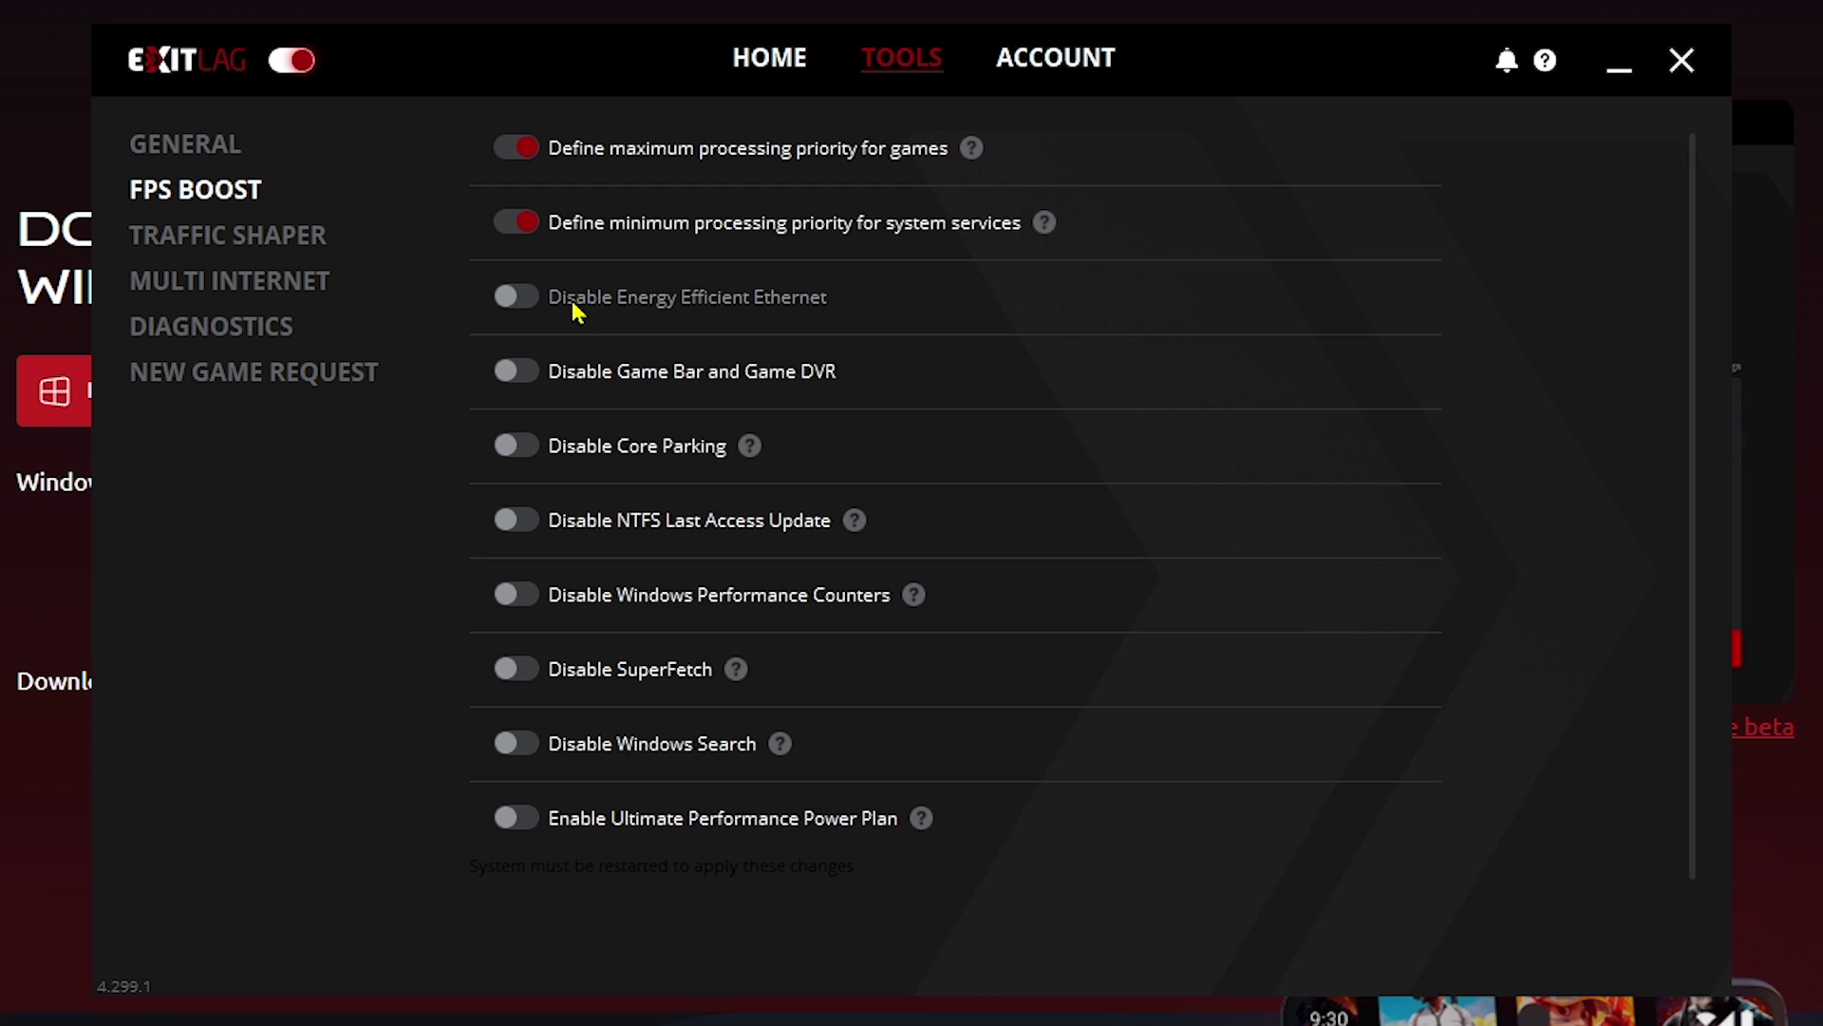
# Step: Enable the Disable Core Parking and Disable Game Bar/Game DVR boosts
pyautogui.click(503, 454)
pyautogui.click(527, 380)
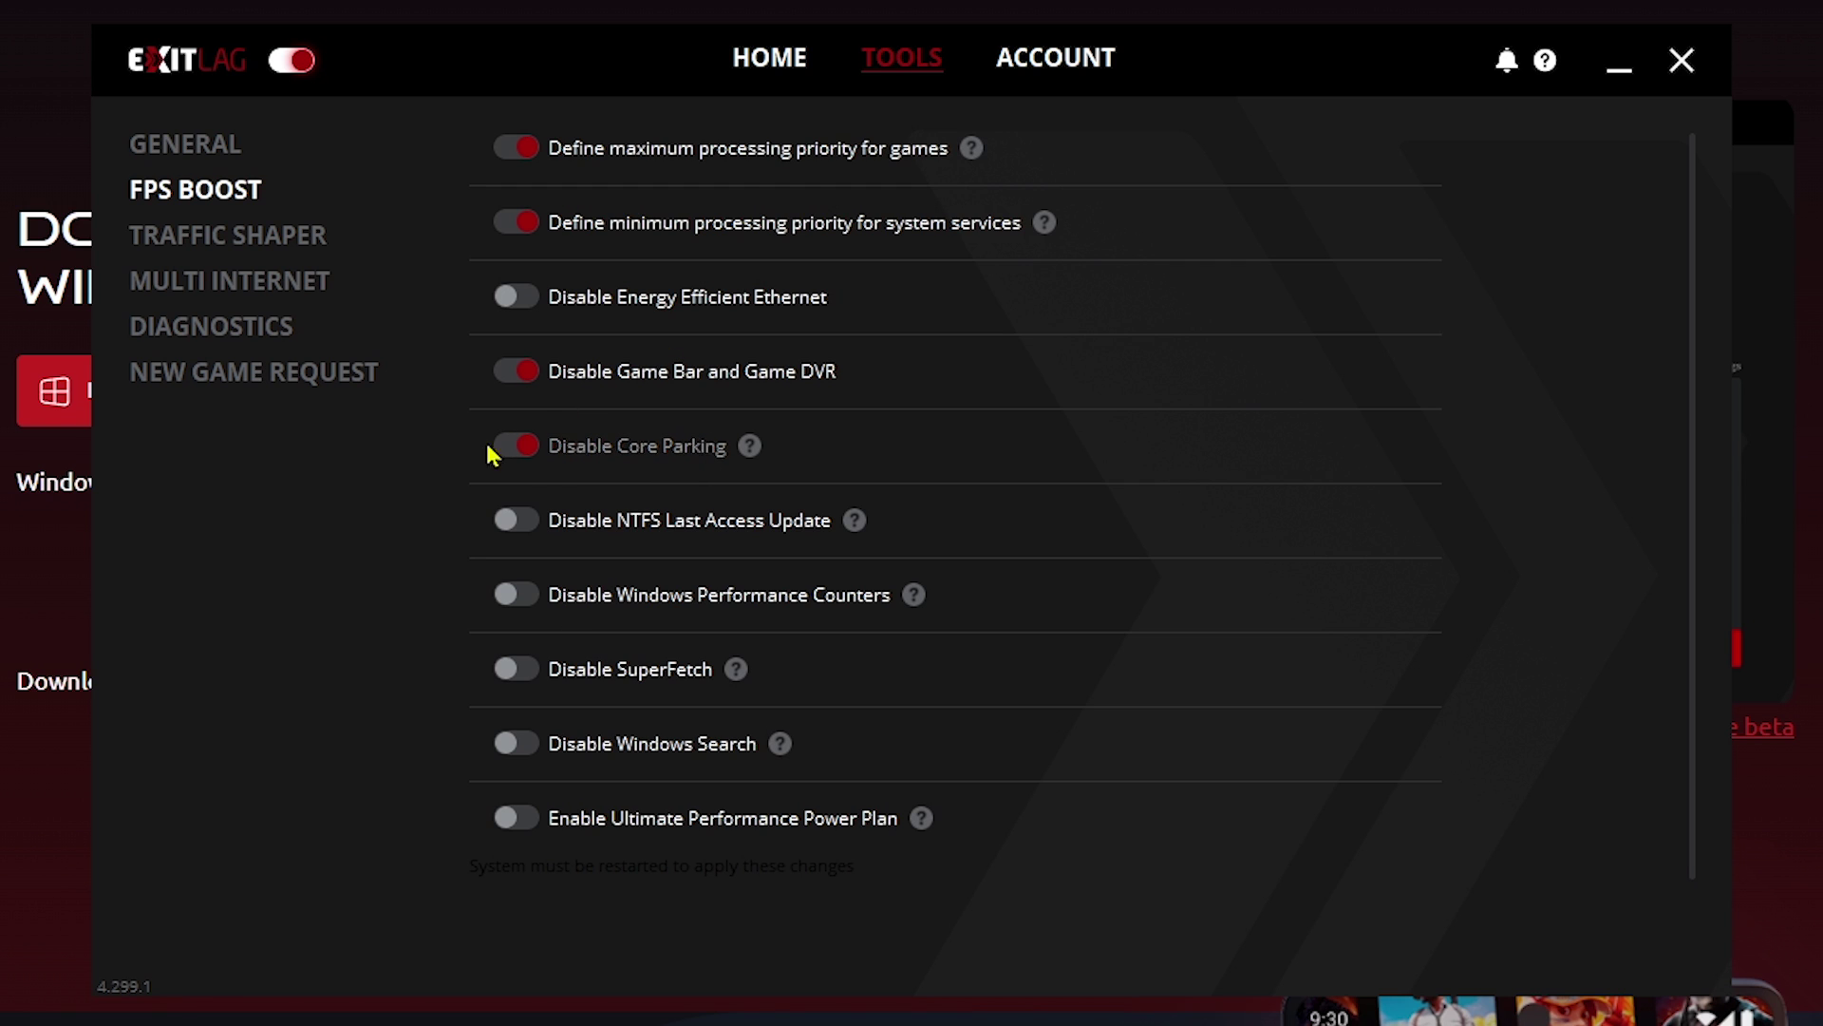
pyautogui.click(237, 246)
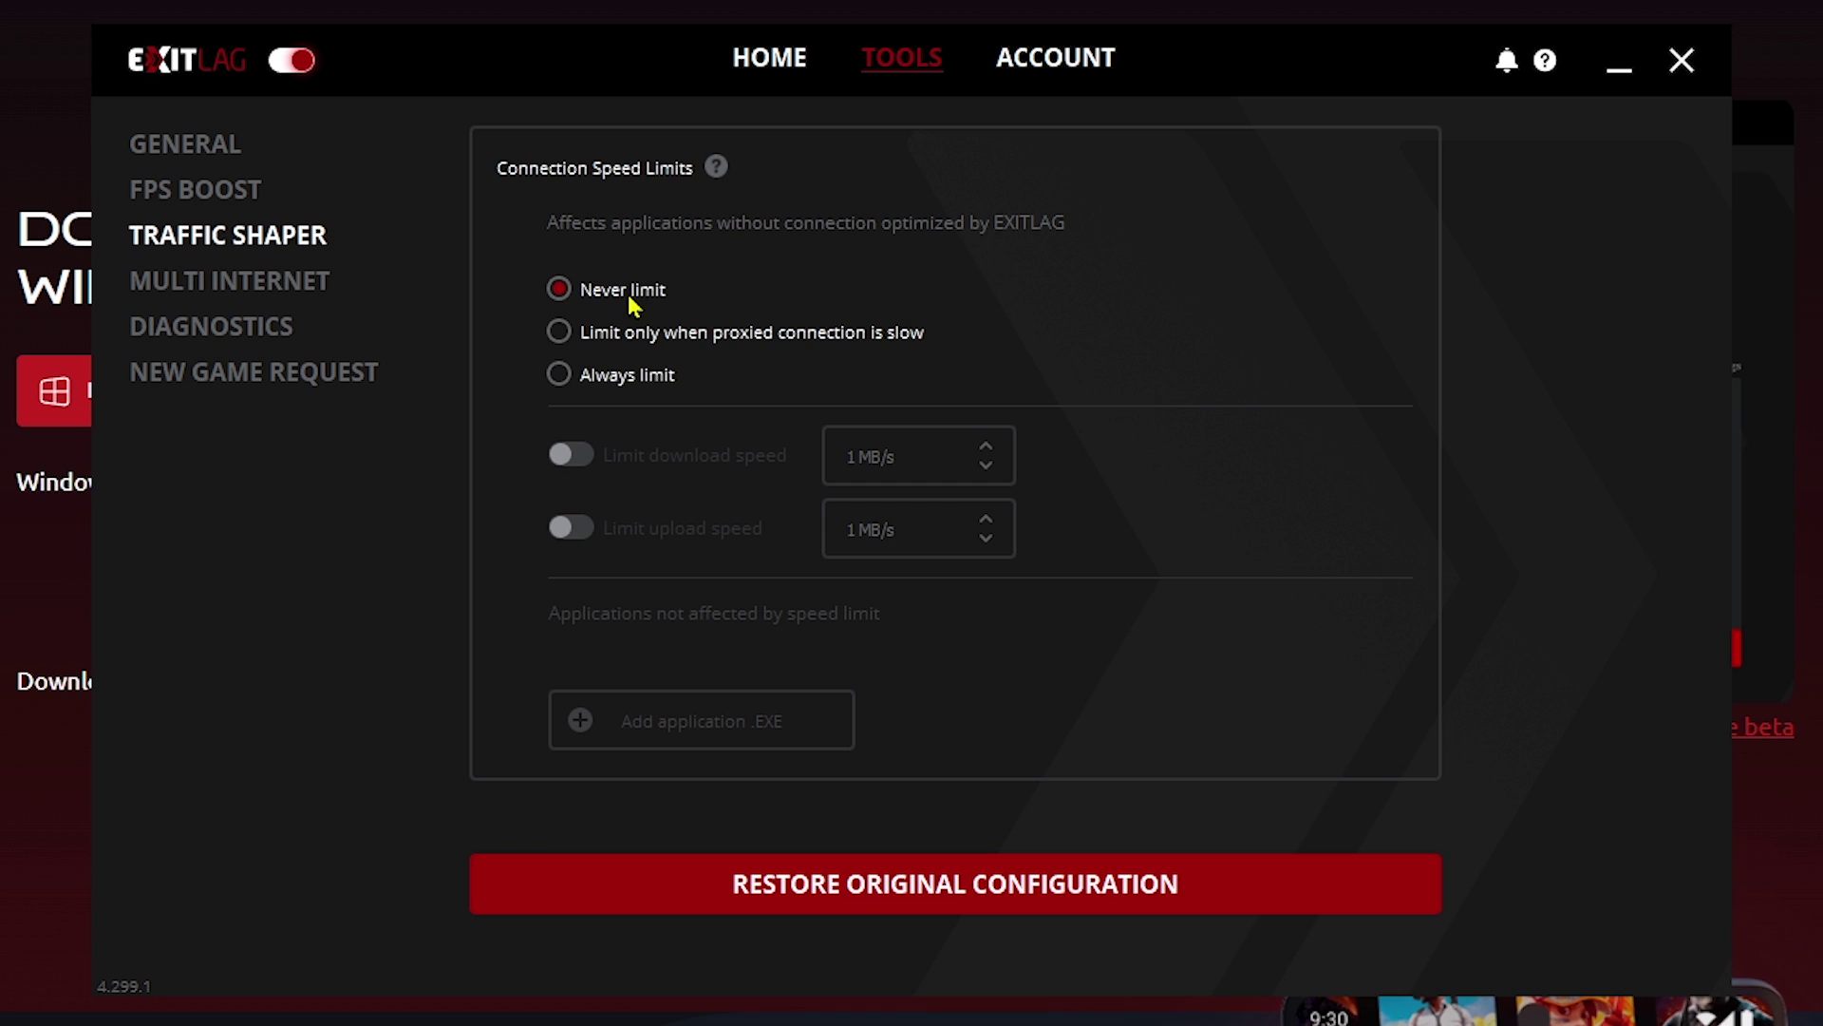
# Step: Turn on 'Monitor ping in real time' in Diagnostics to graph gateway and internet ping
pyautogui.click(220, 334)
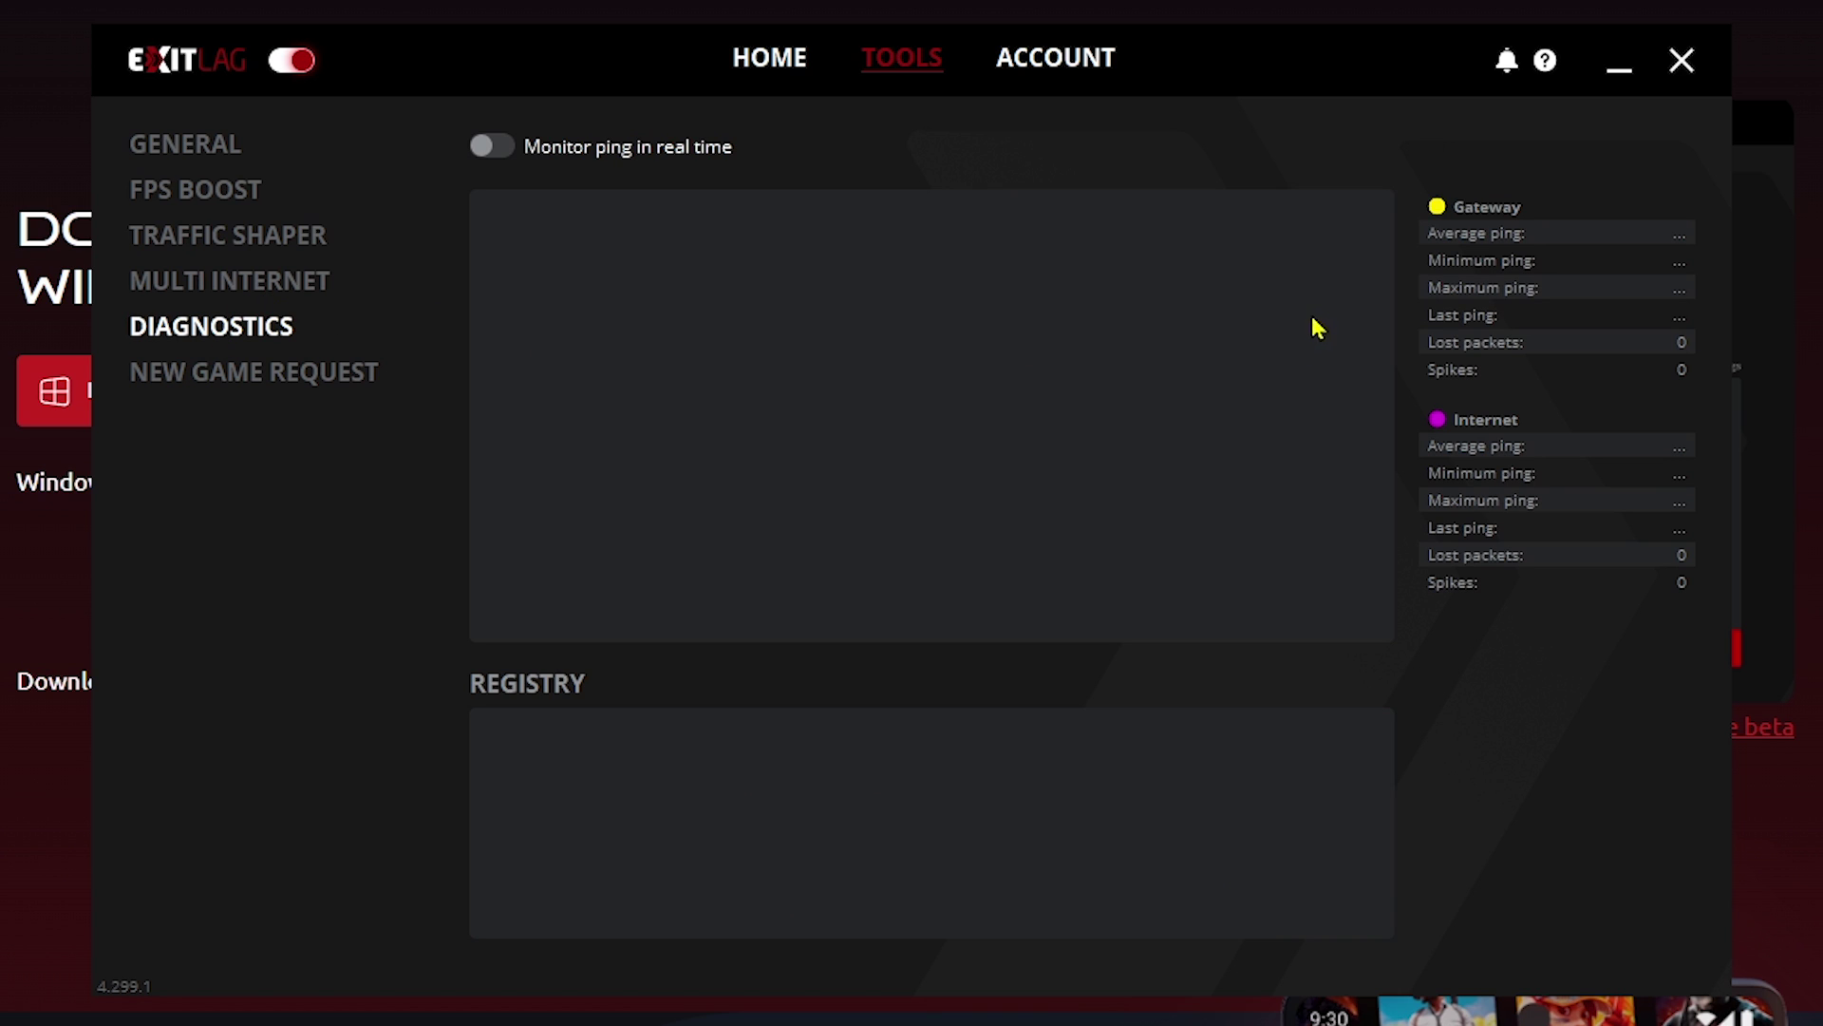
pyautogui.click(505, 150)
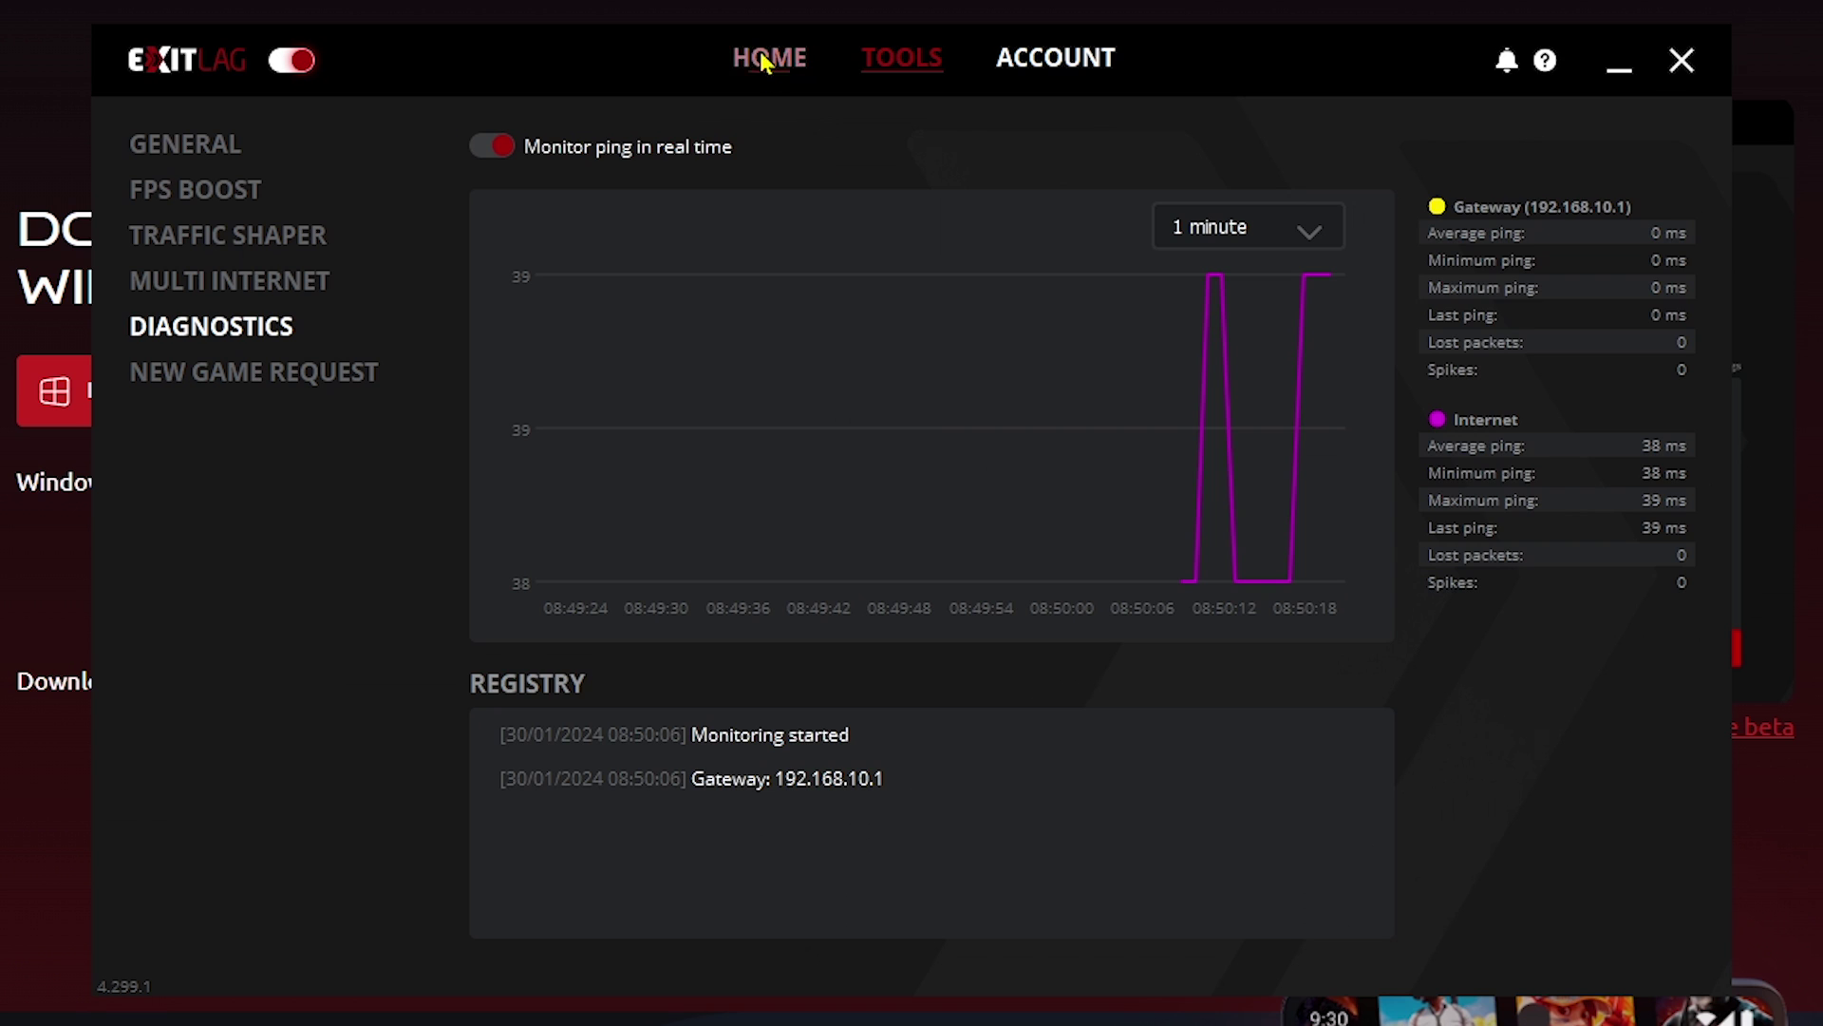
# Step: Return to Home and collapse the GAME and BROWSER categories to browse the app list
pyautogui.click(764, 59)
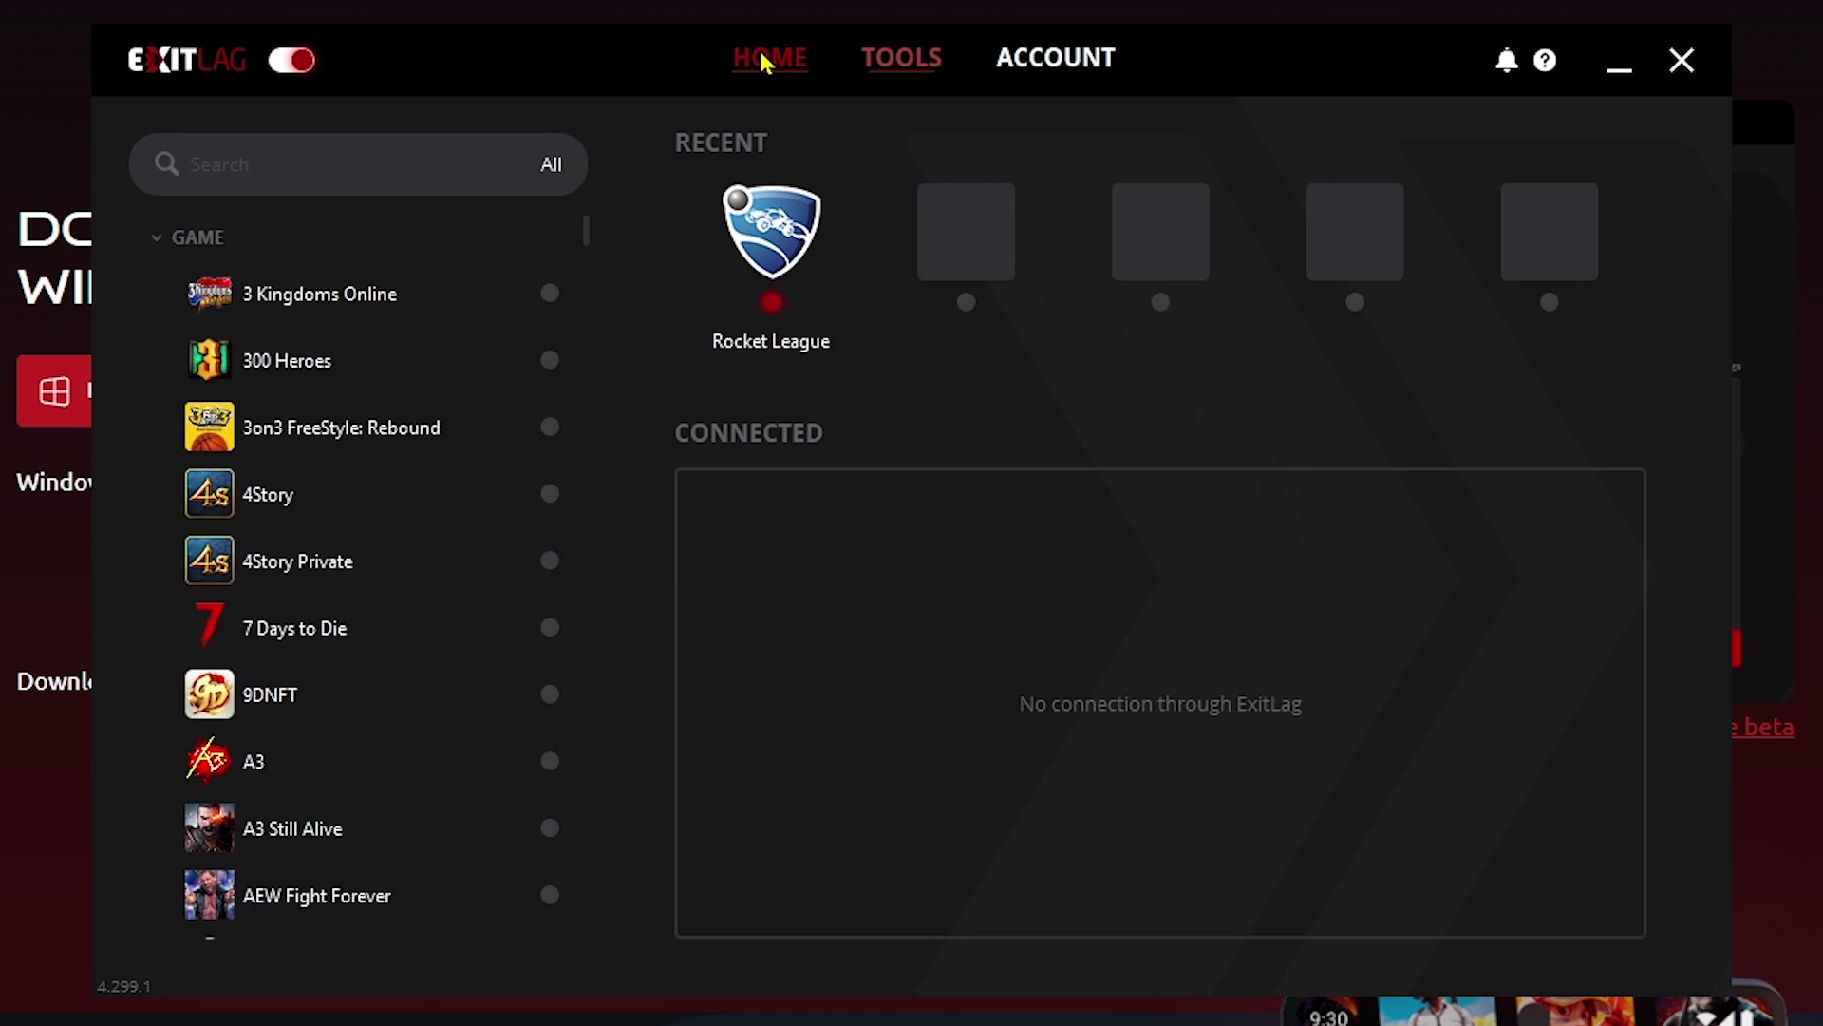
pyautogui.click(423, 160)
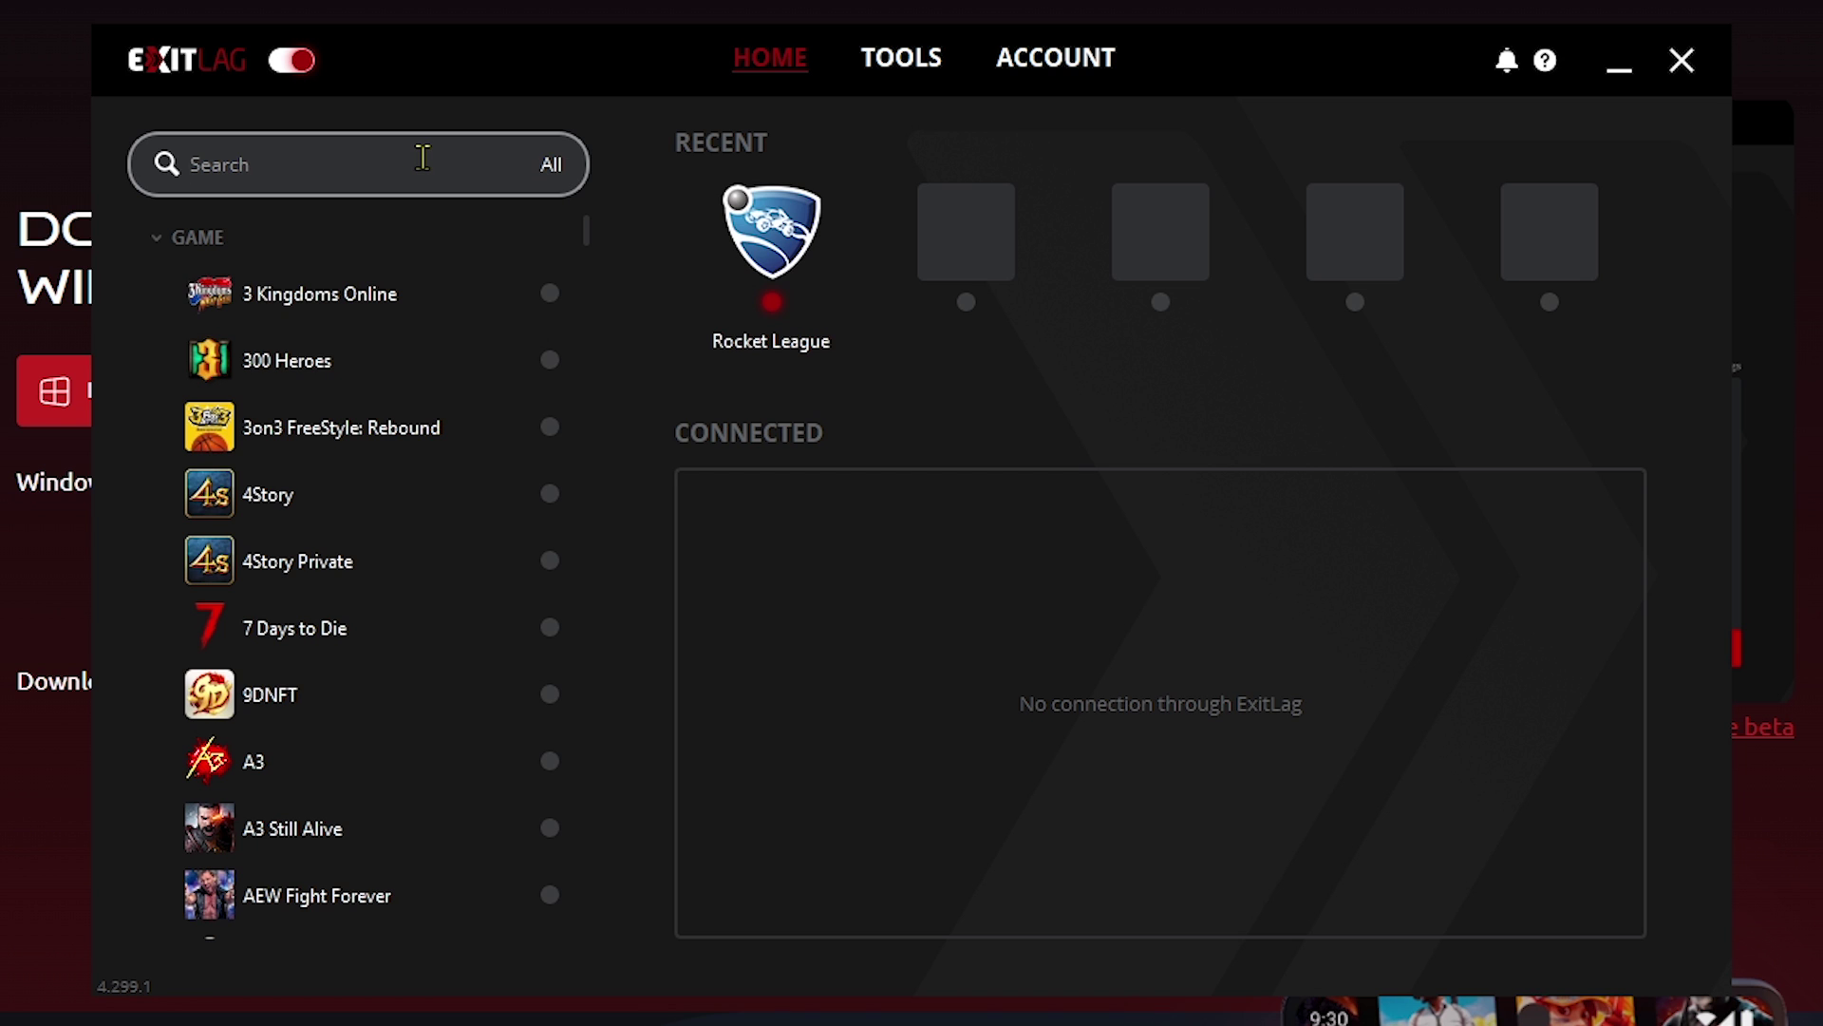
pyautogui.click(159, 241)
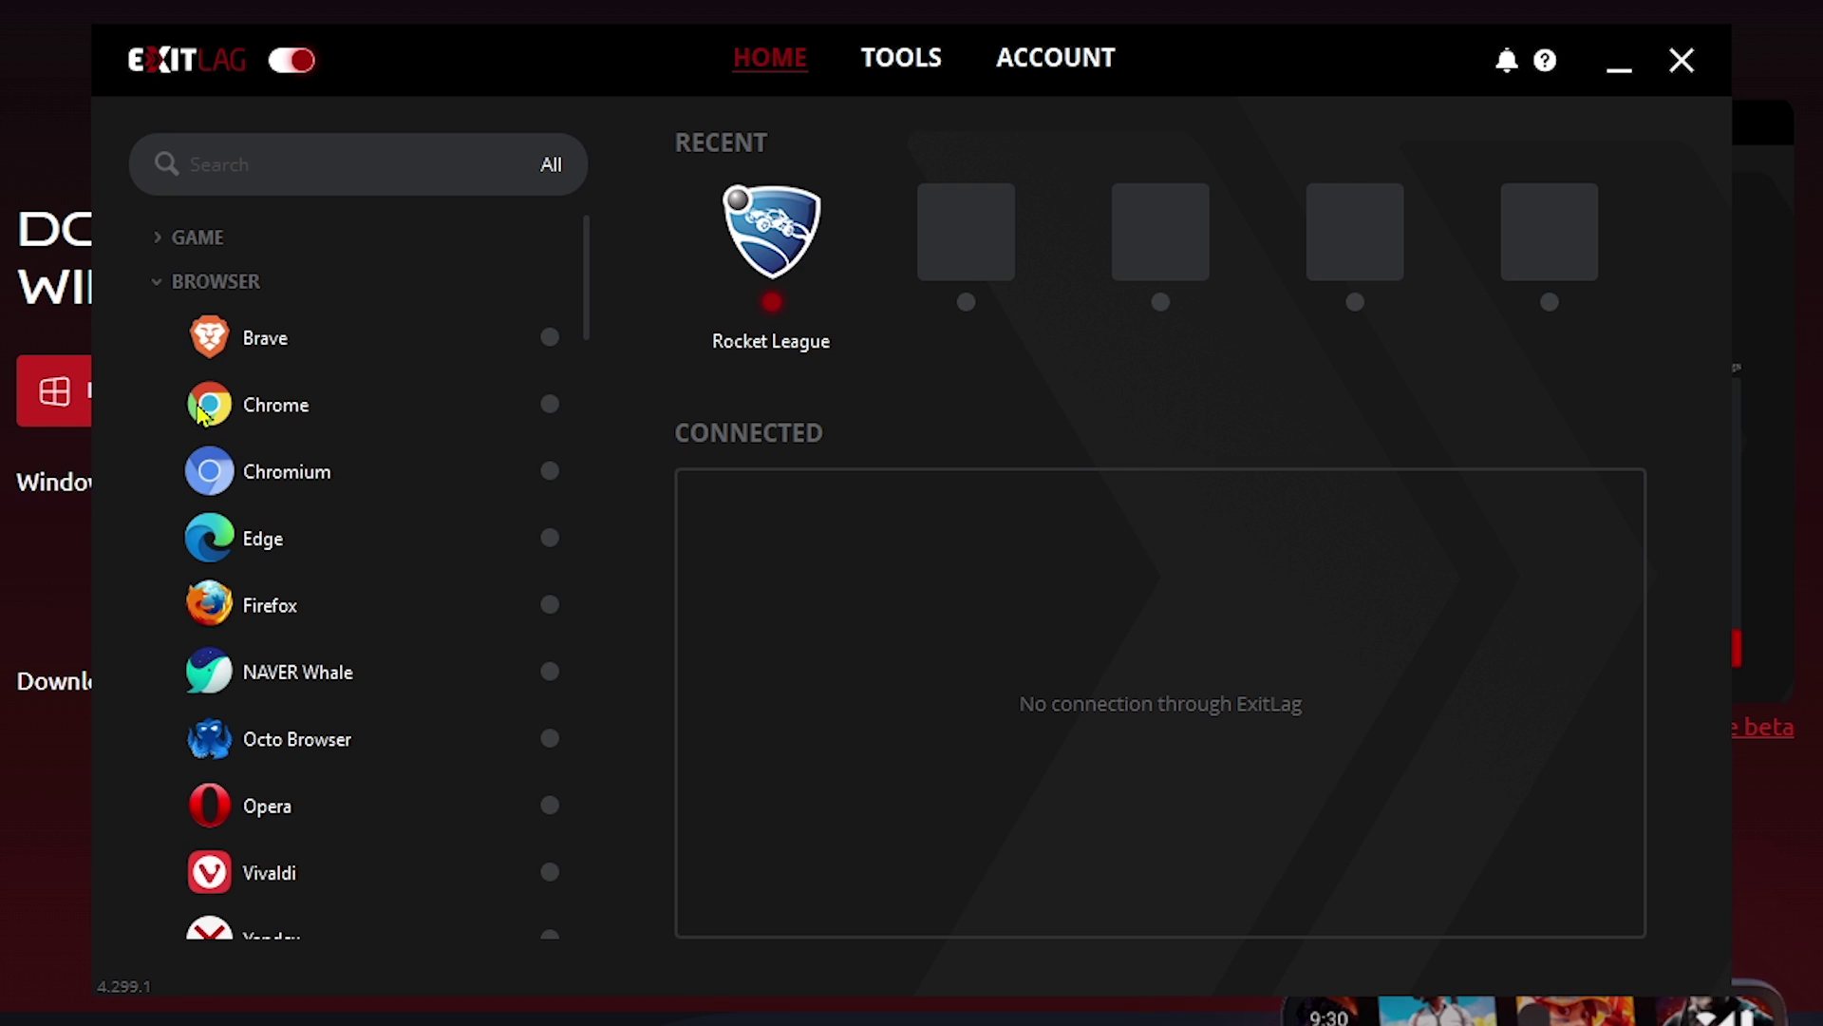
pyautogui.scroll(-2, 231, 629)
pyautogui.scroll(2, 157, 629)
pyautogui.click(158, 281)
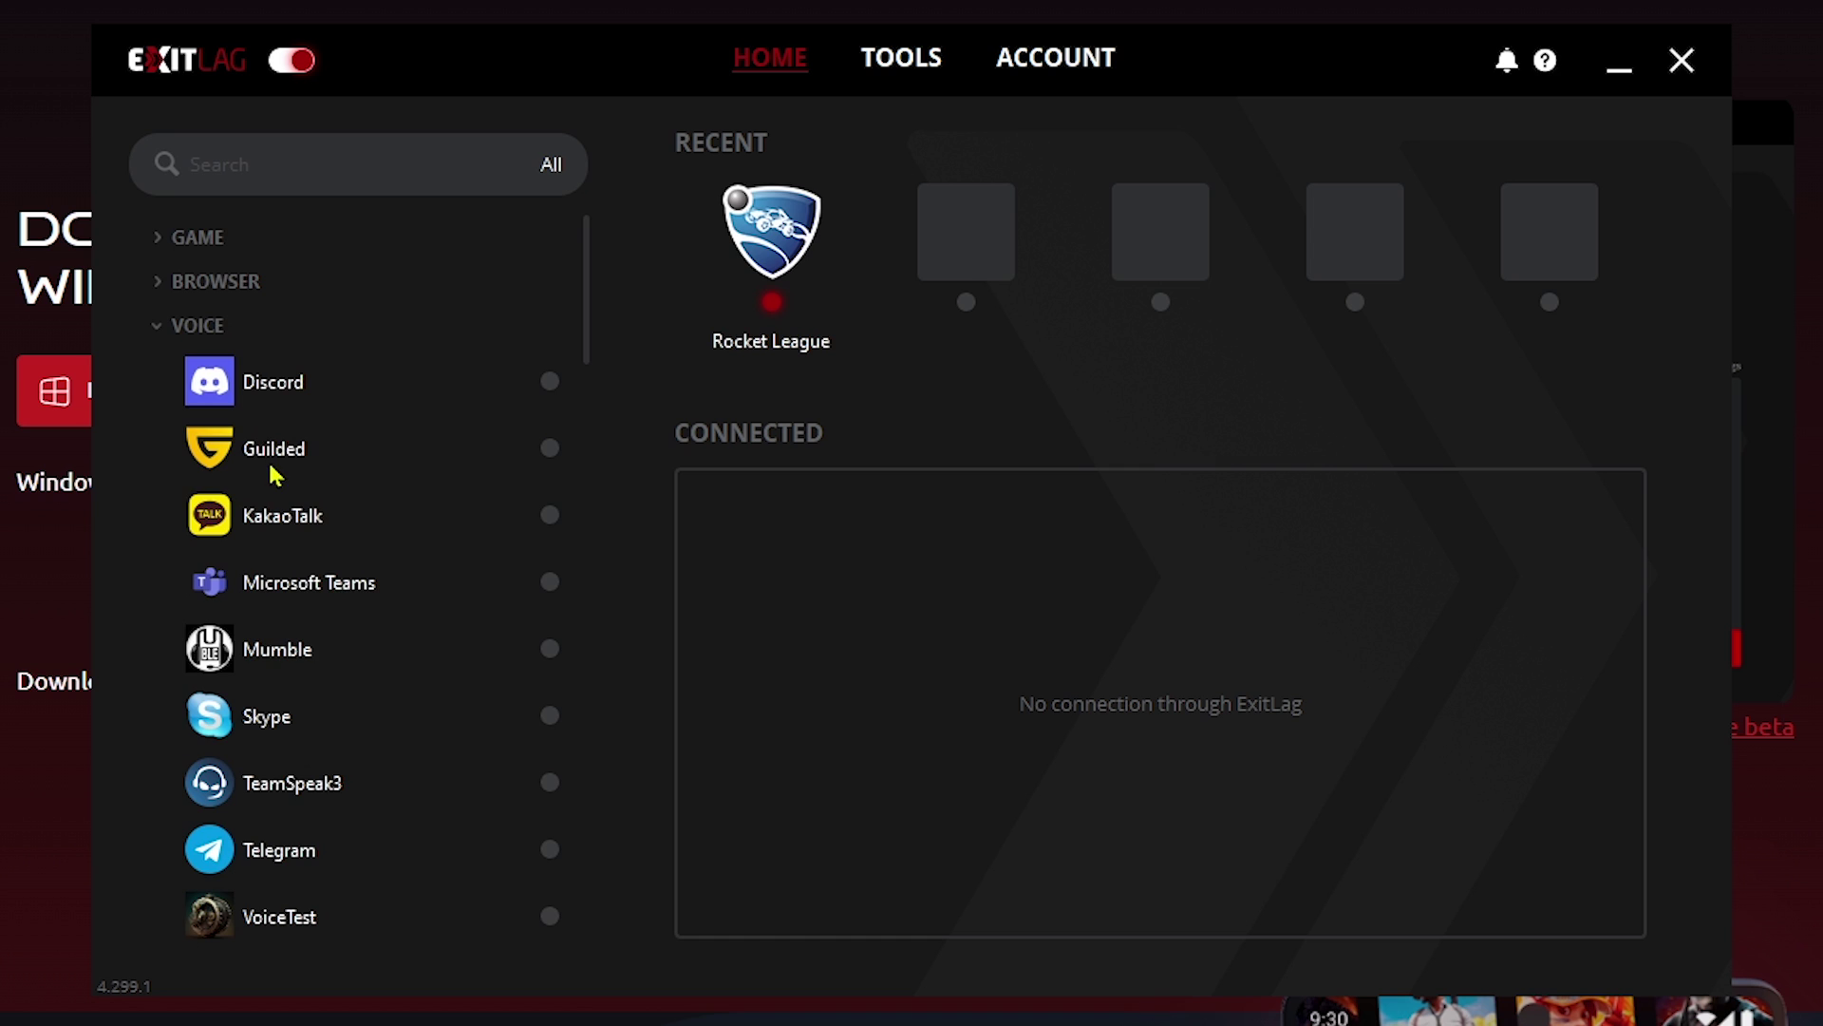
pyautogui.scroll(-6, 298, 561)
pyautogui.scroll(6, 297, 608)
# Step: Collapse VOICE and LAUNCHER, toggle EMULATOR, and re-expand GAME to show the games
pyautogui.click(157, 327)
pyautogui.scroll(-2, 287, 439)
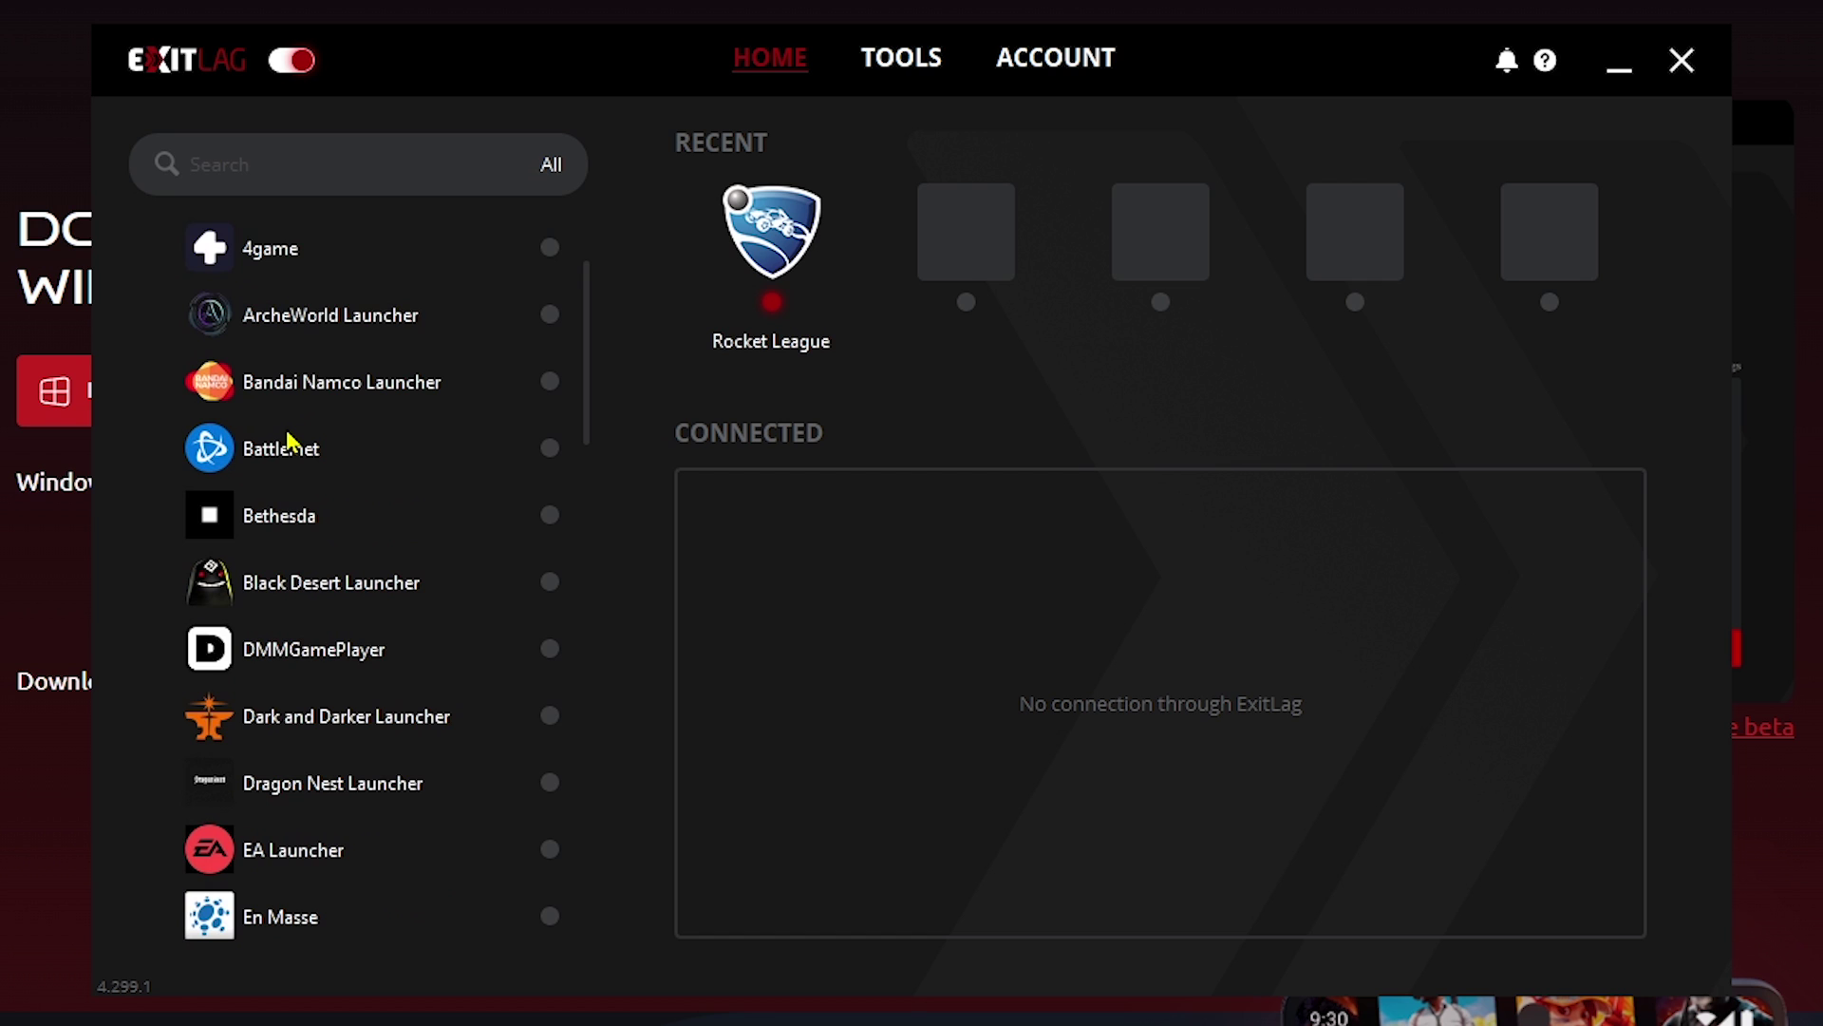
pyautogui.scroll(2, 285, 437)
pyautogui.click(159, 372)
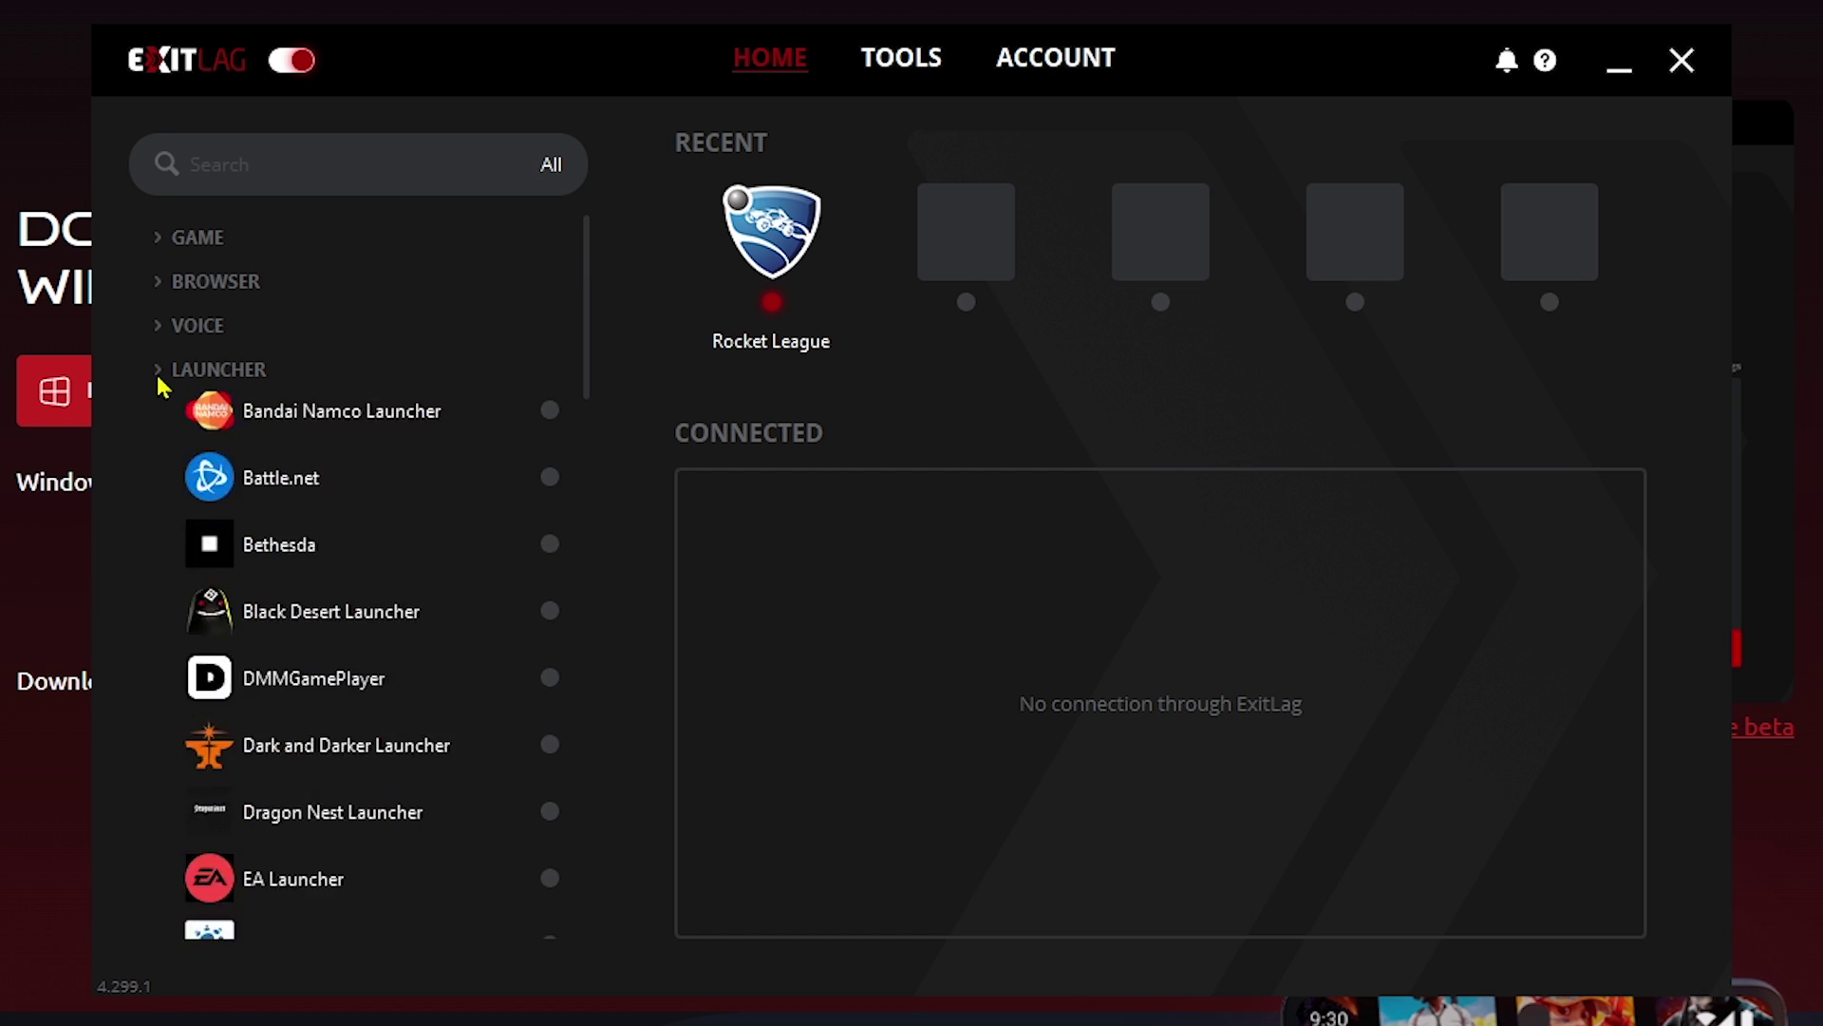
pyautogui.click(159, 413)
pyautogui.click(159, 413)
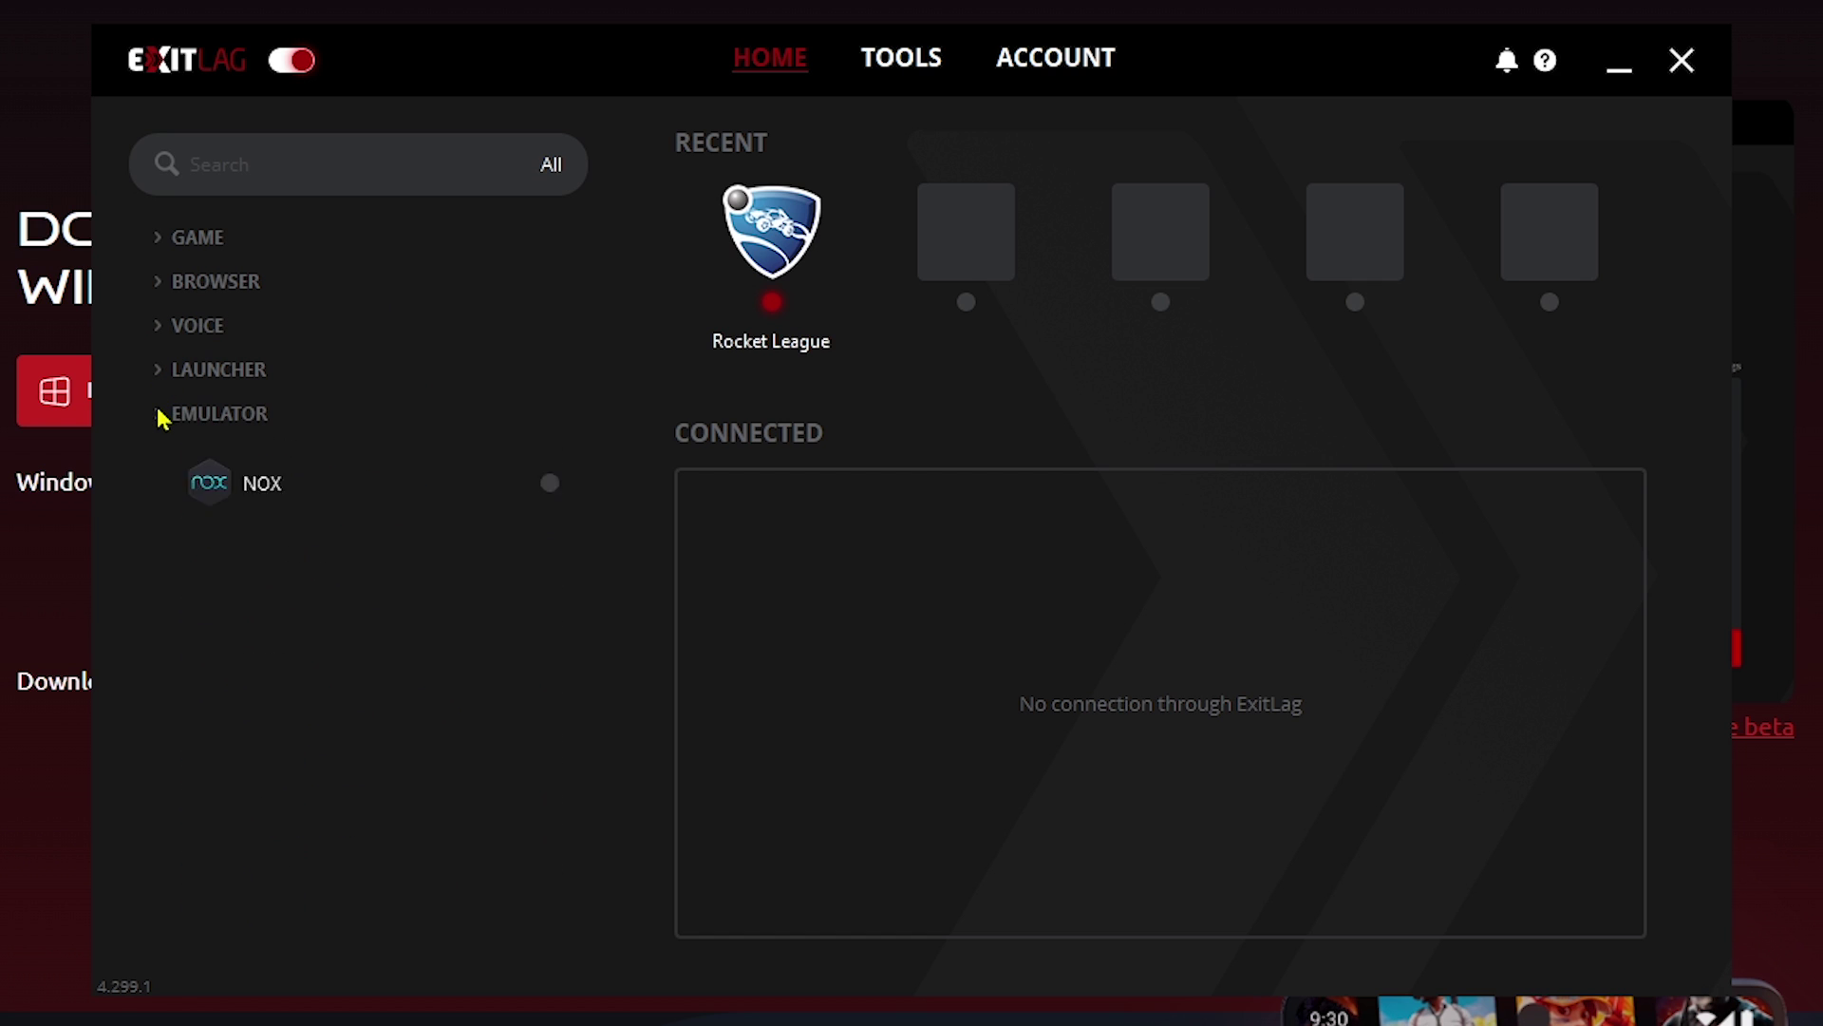
pyautogui.click(165, 247)
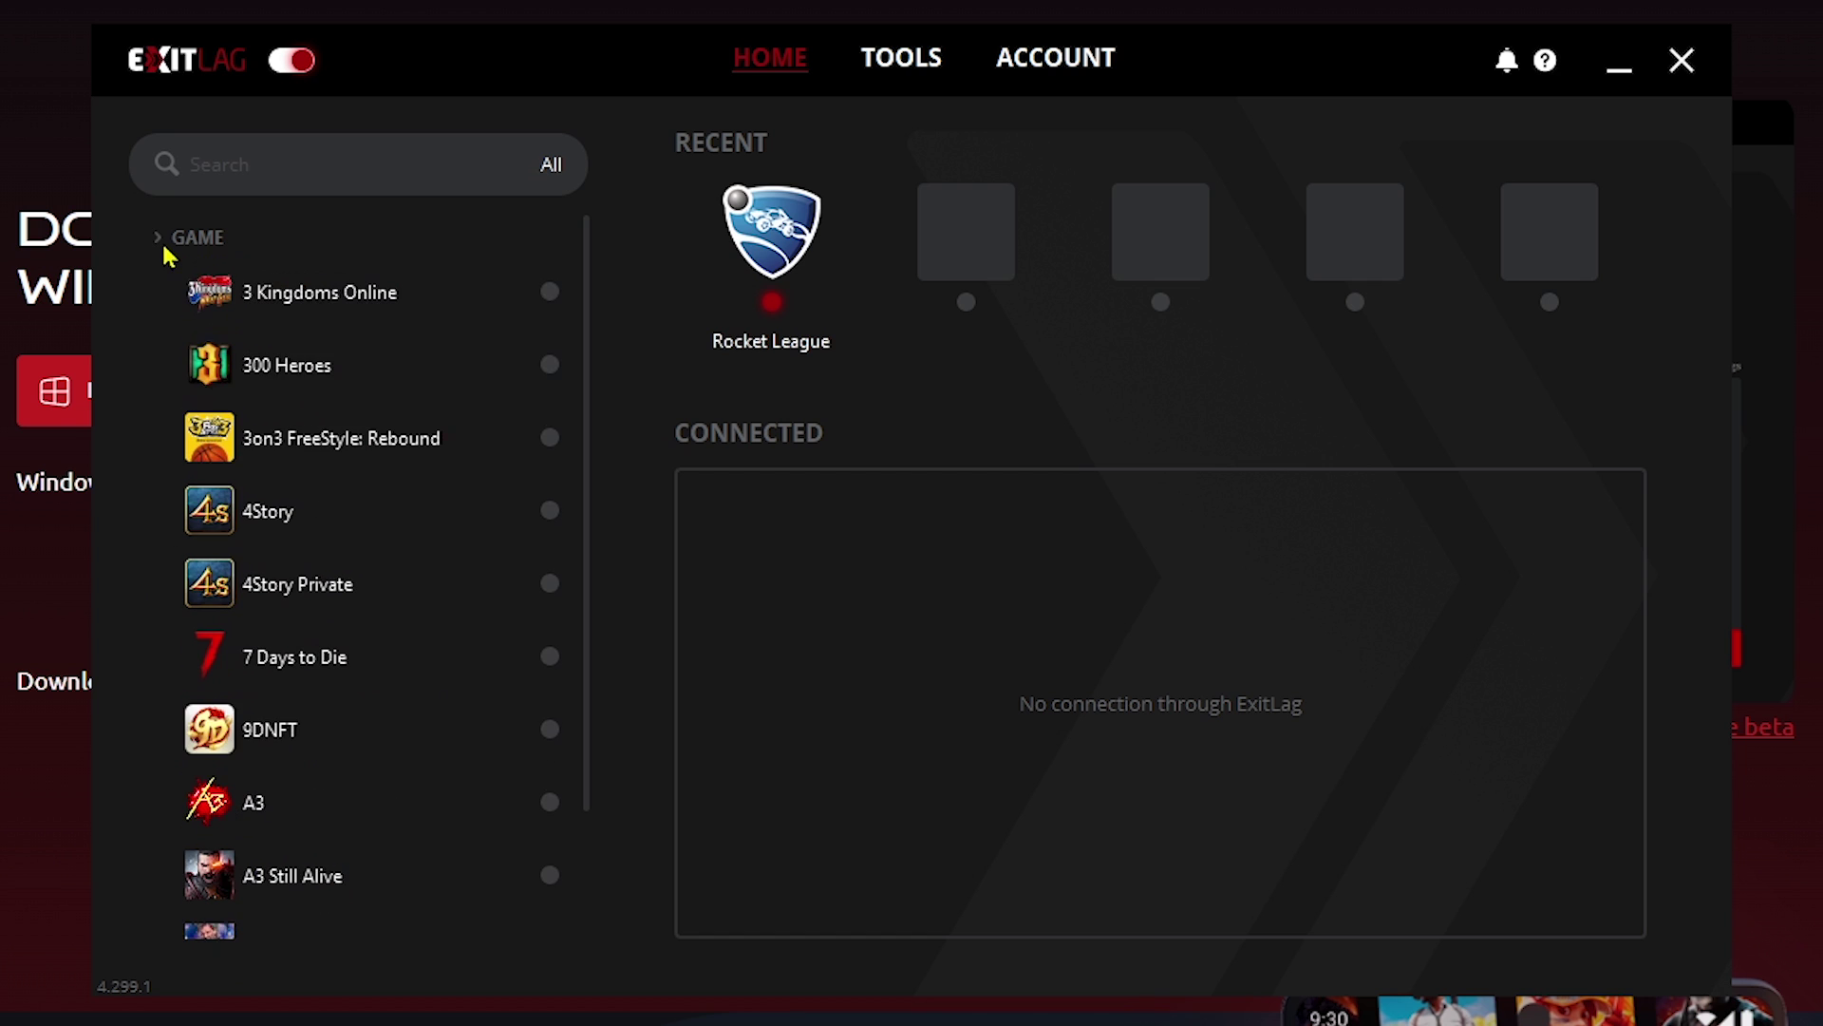
# Step: Optimize the 3 Kingdoms Online routes, leaving Game region on Automatic selection Asia
pyautogui.click(351, 297)
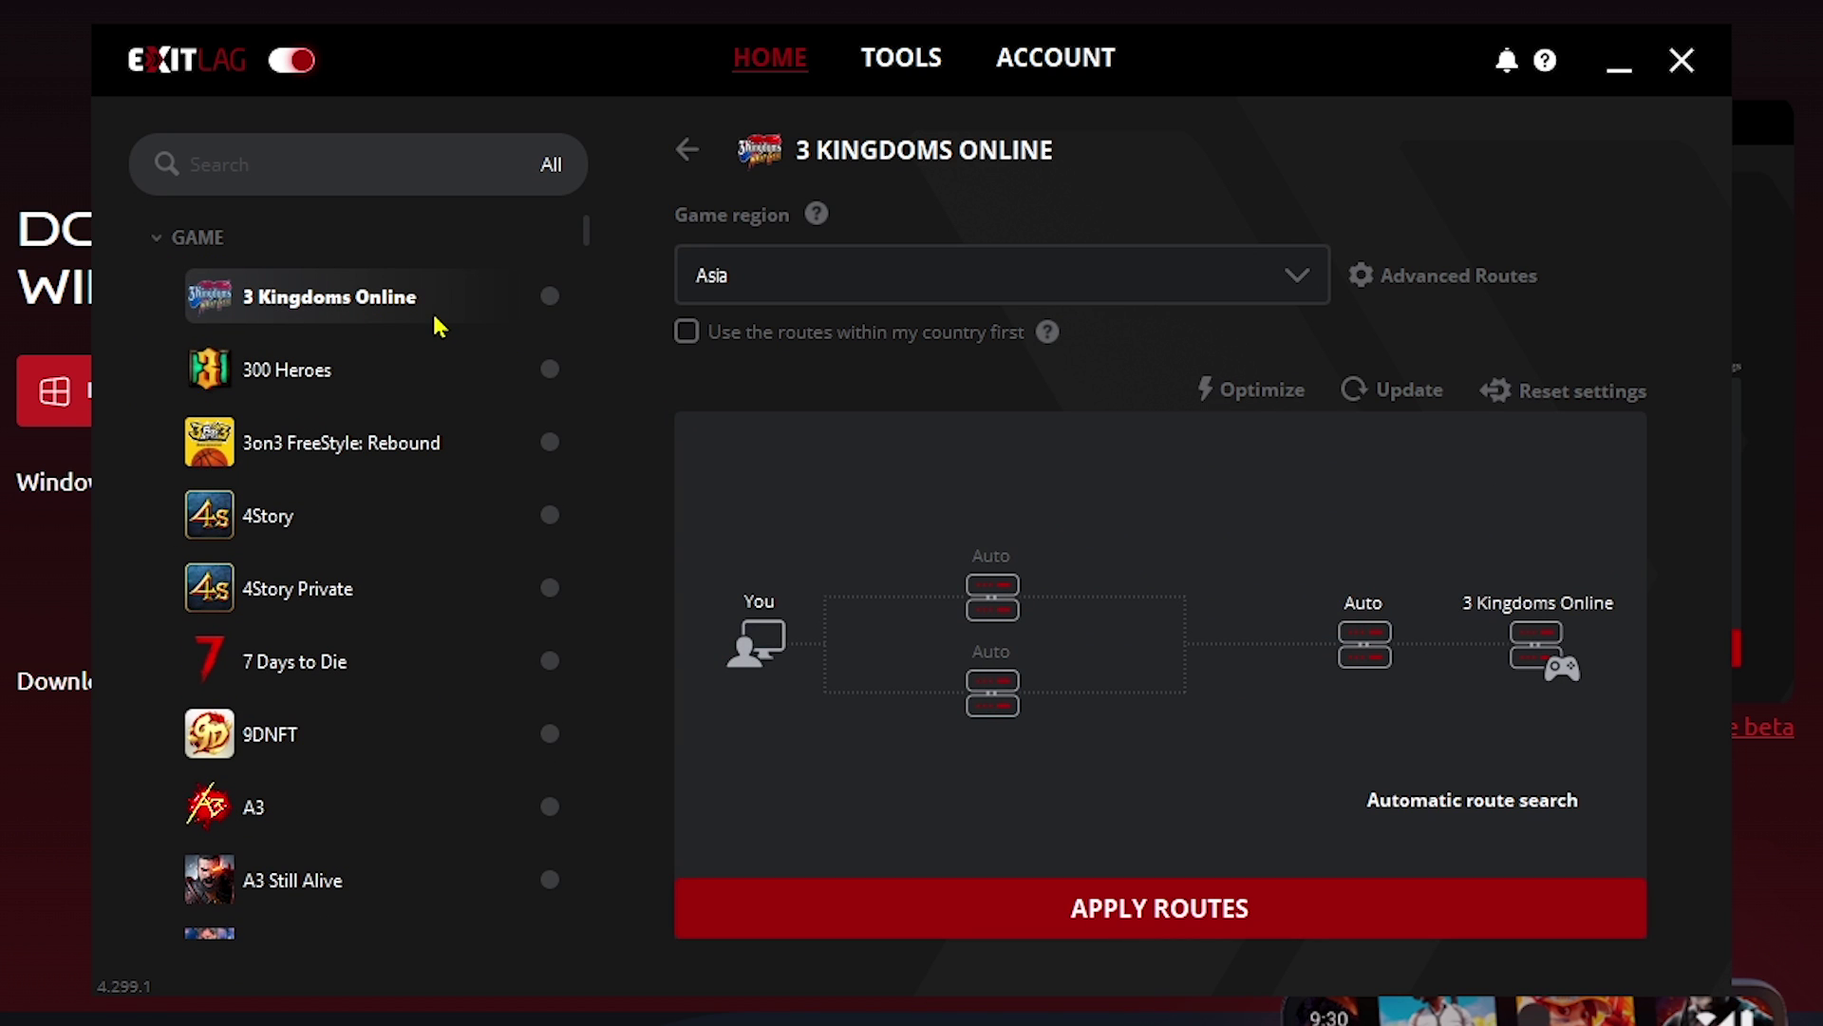
pyautogui.click(1267, 397)
pyautogui.click(1066, 285)
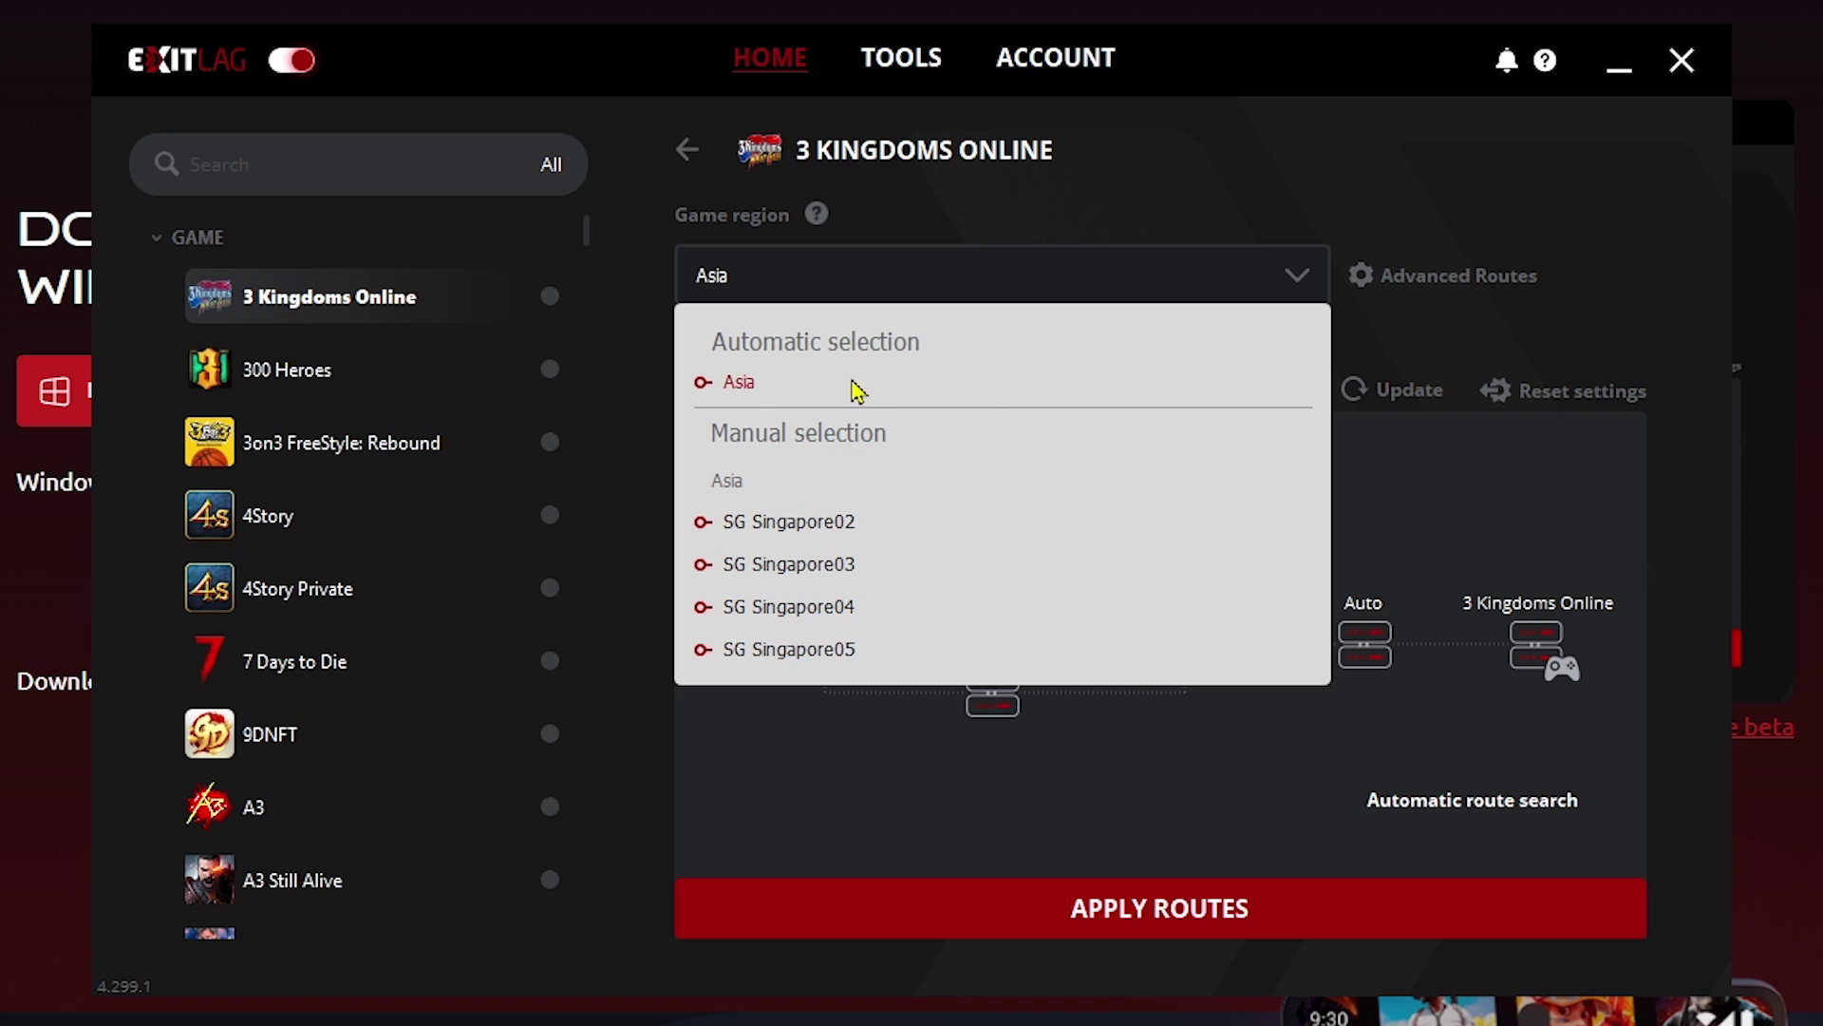
pyautogui.click(747, 387)
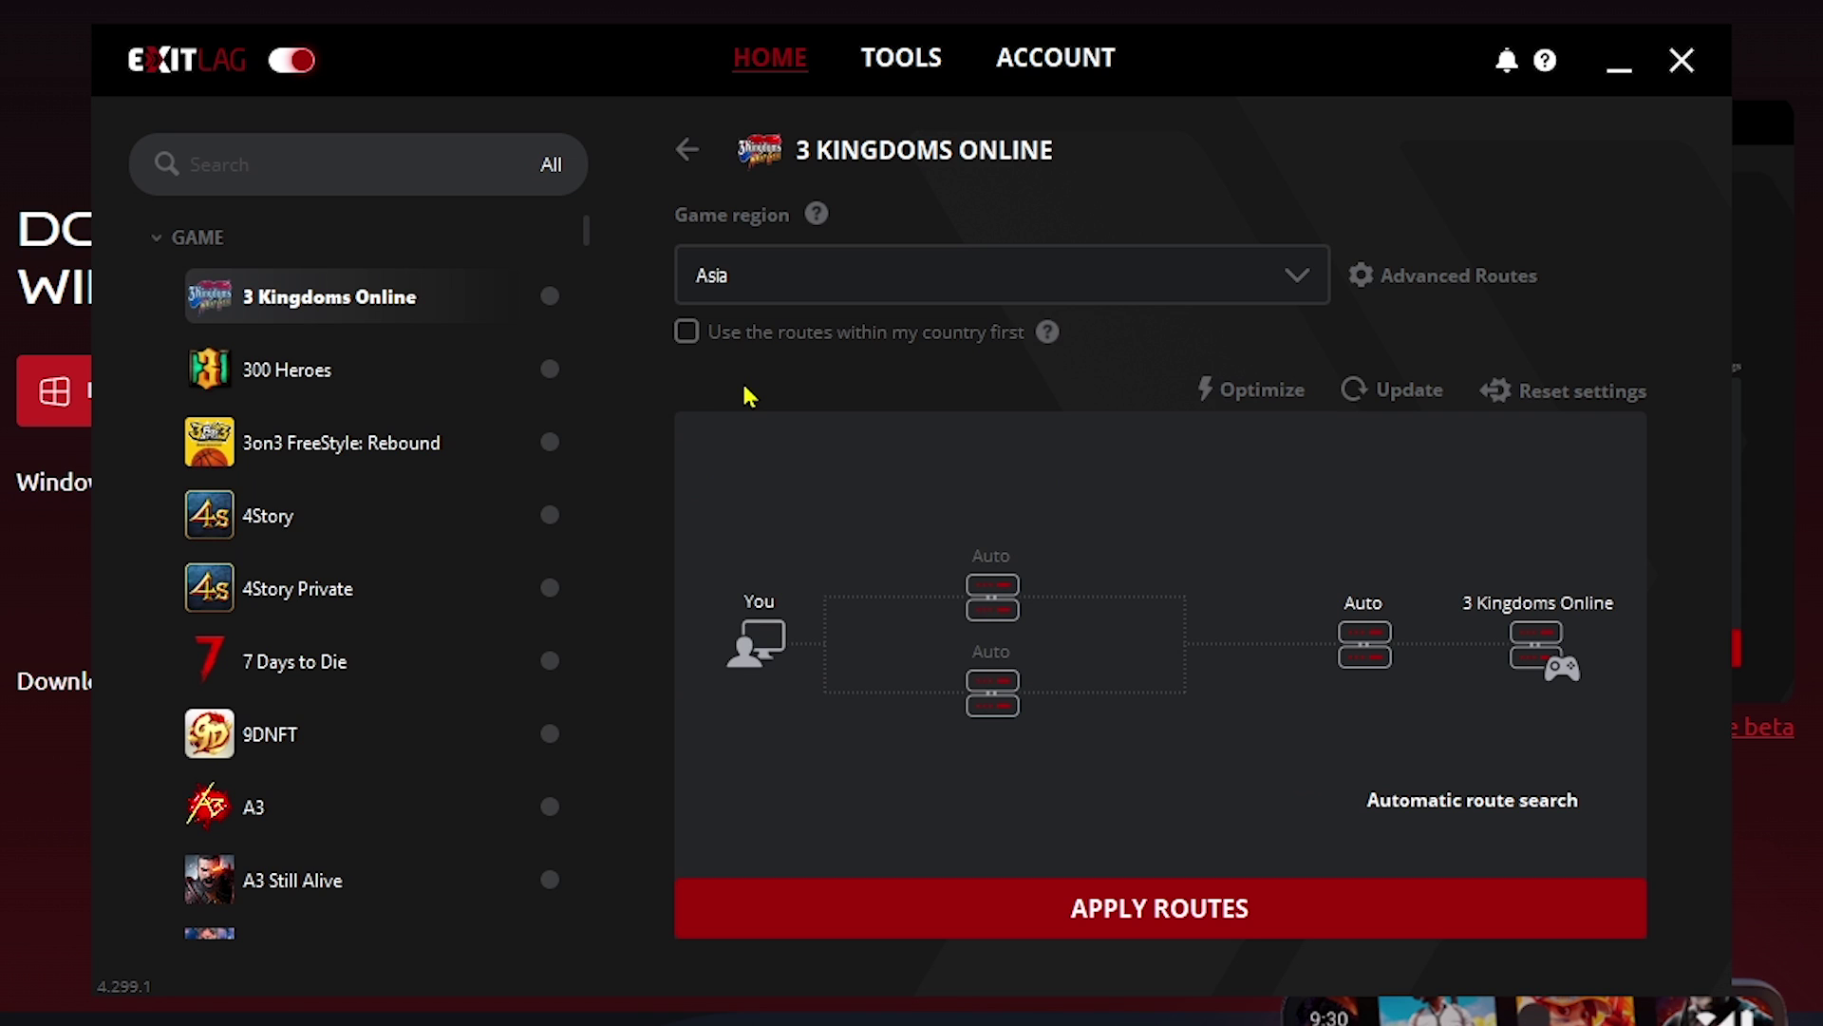
pyautogui.click(774, 282)
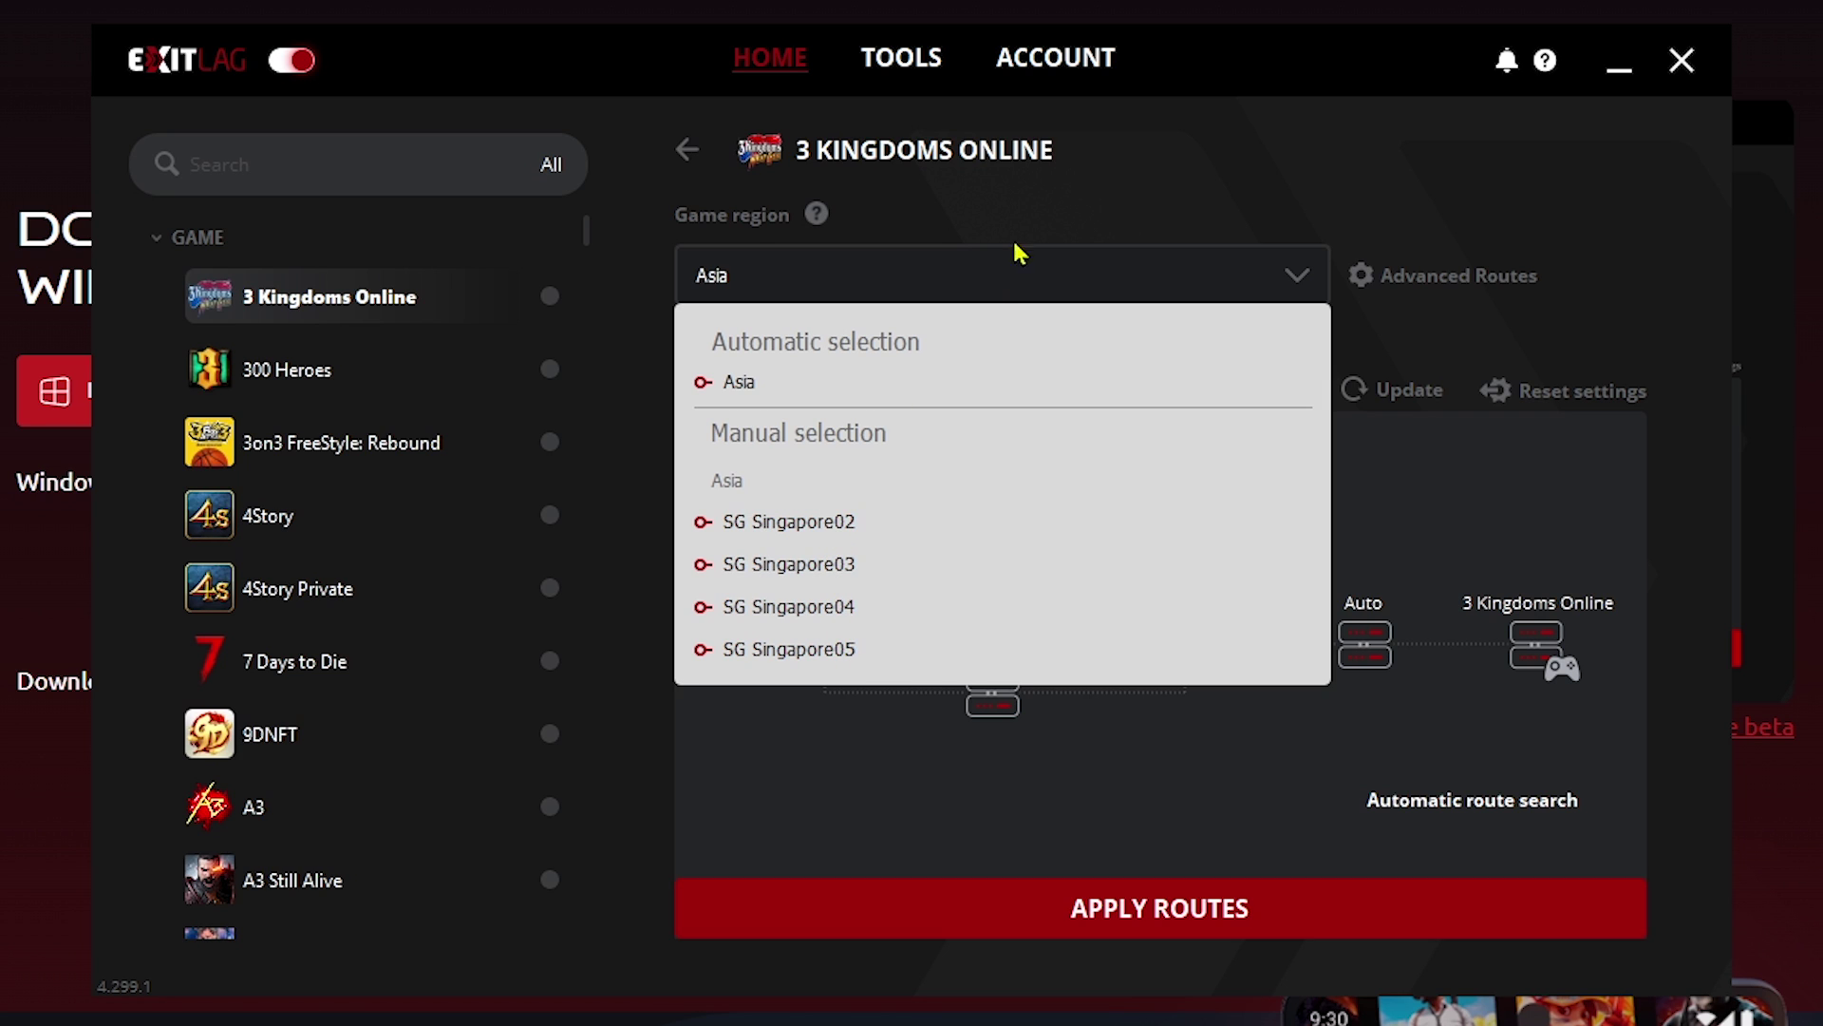
pyautogui.click(1049, 193)
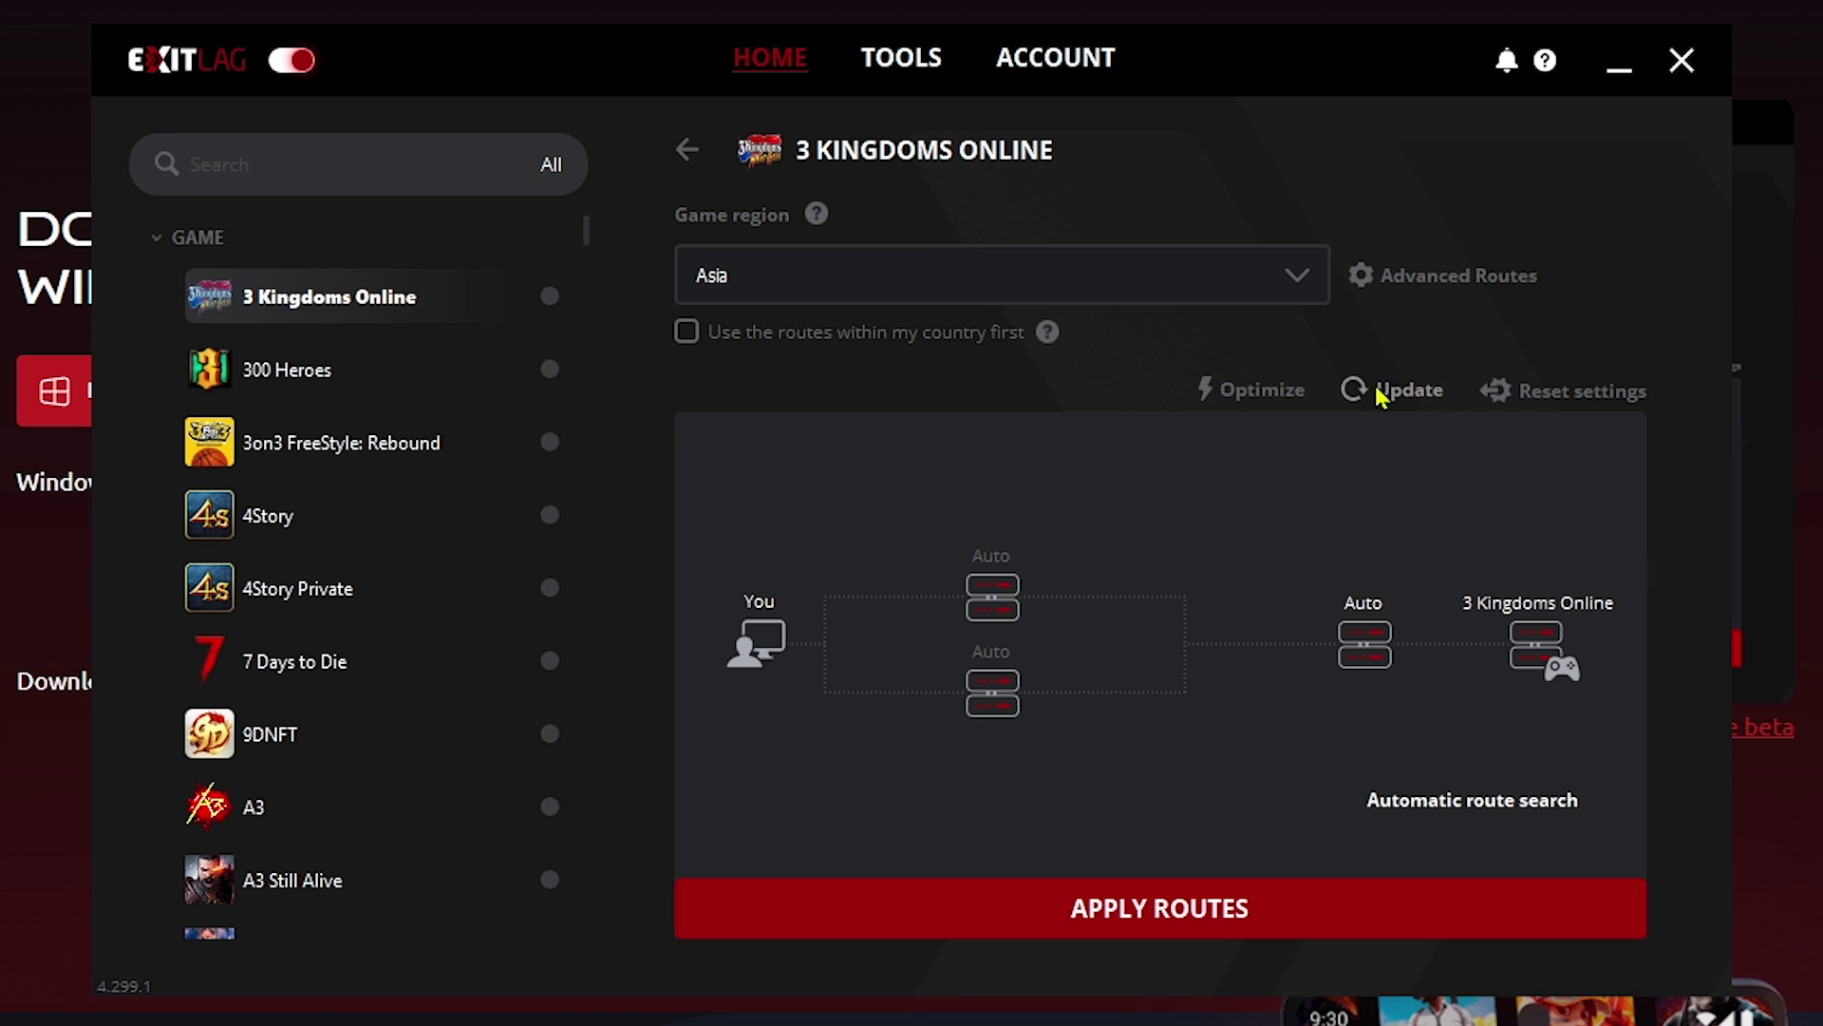
# Step: Set Advanced Routes TCP count to 4 and apply the 3 Kingdoms Online routes
pyautogui.click(1415, 276)
pyautogui.doubleClick(1394, 456)
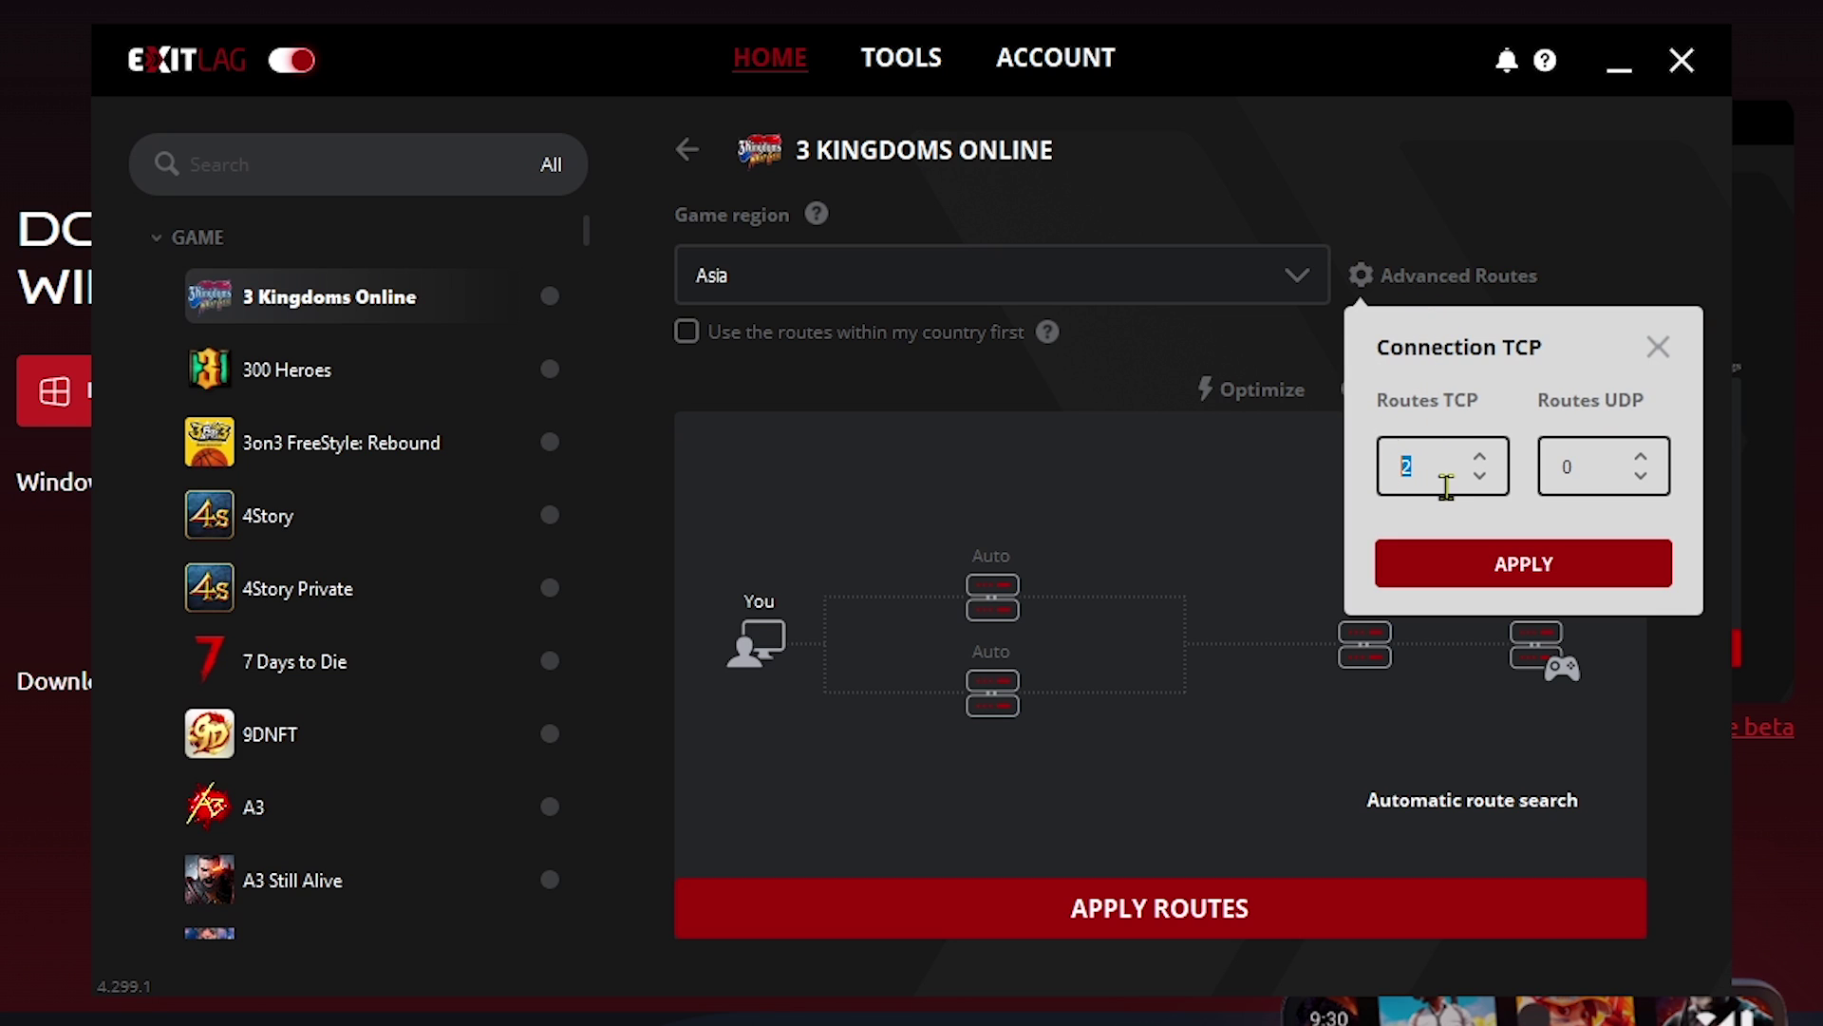
pyautogui.write('4')
pyautogui.click(1546, 581)
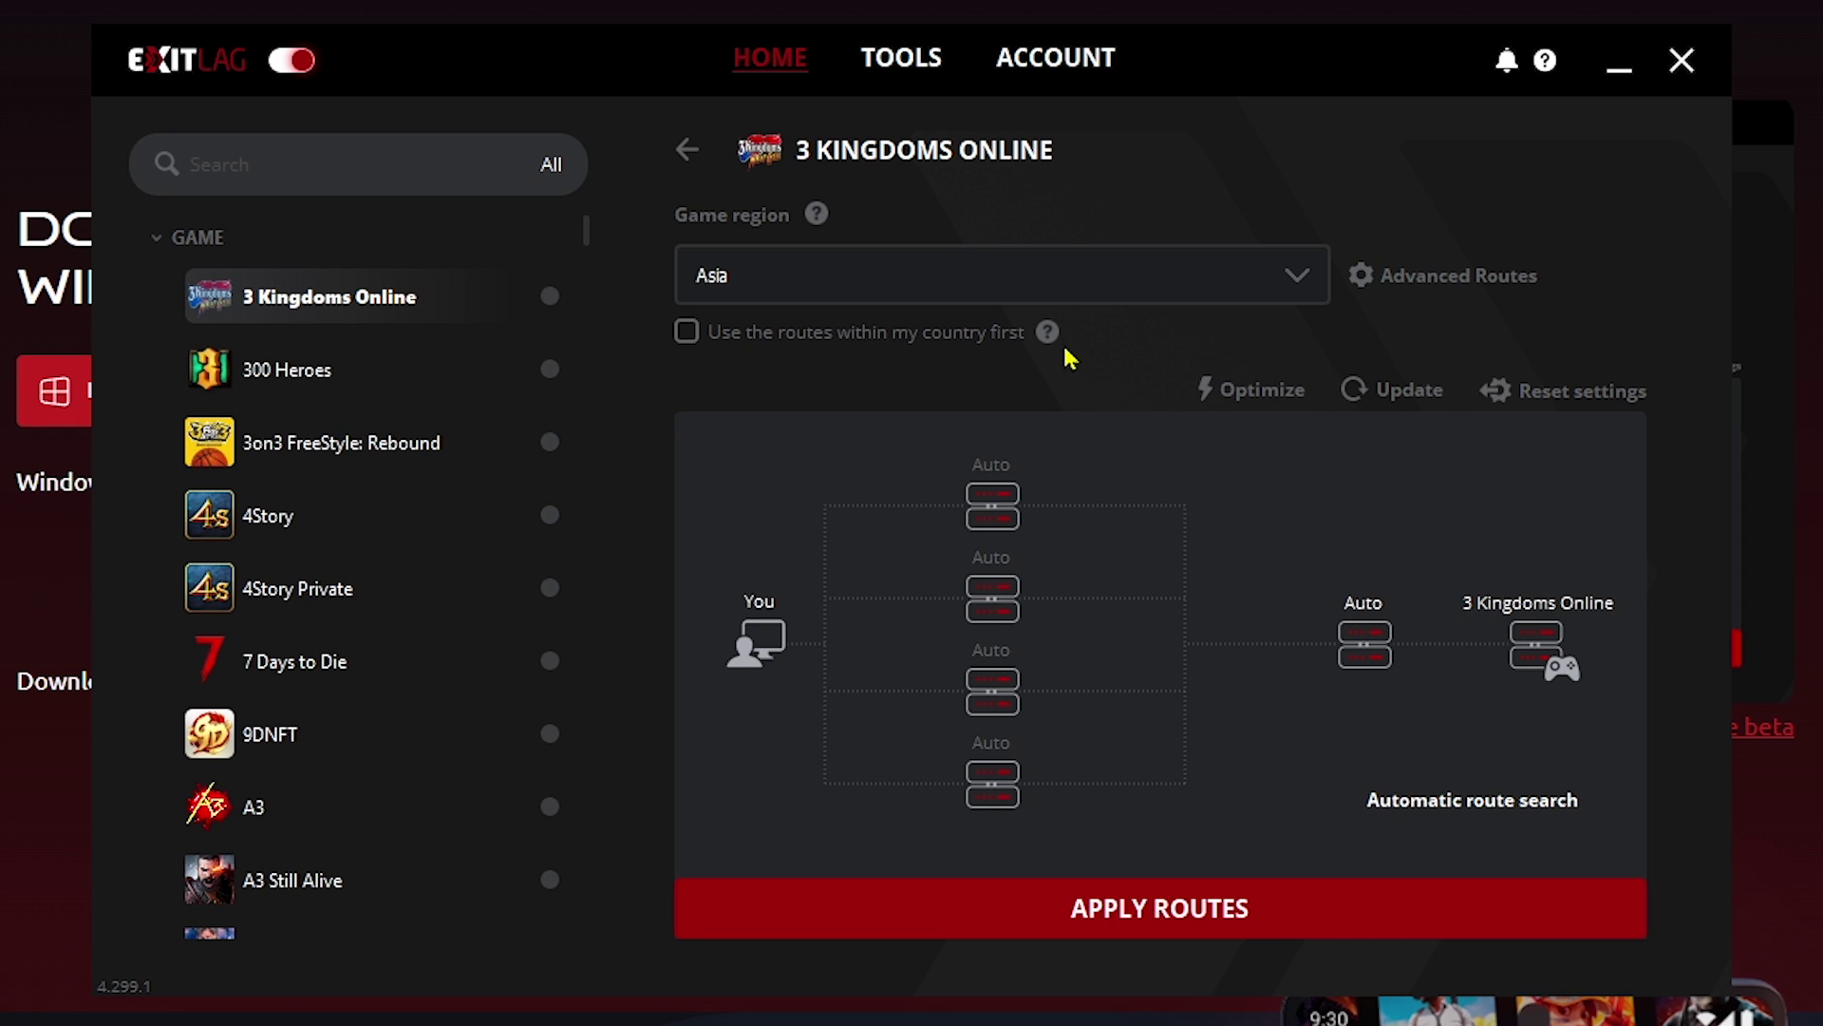
pyautogui.click(1224, 905)
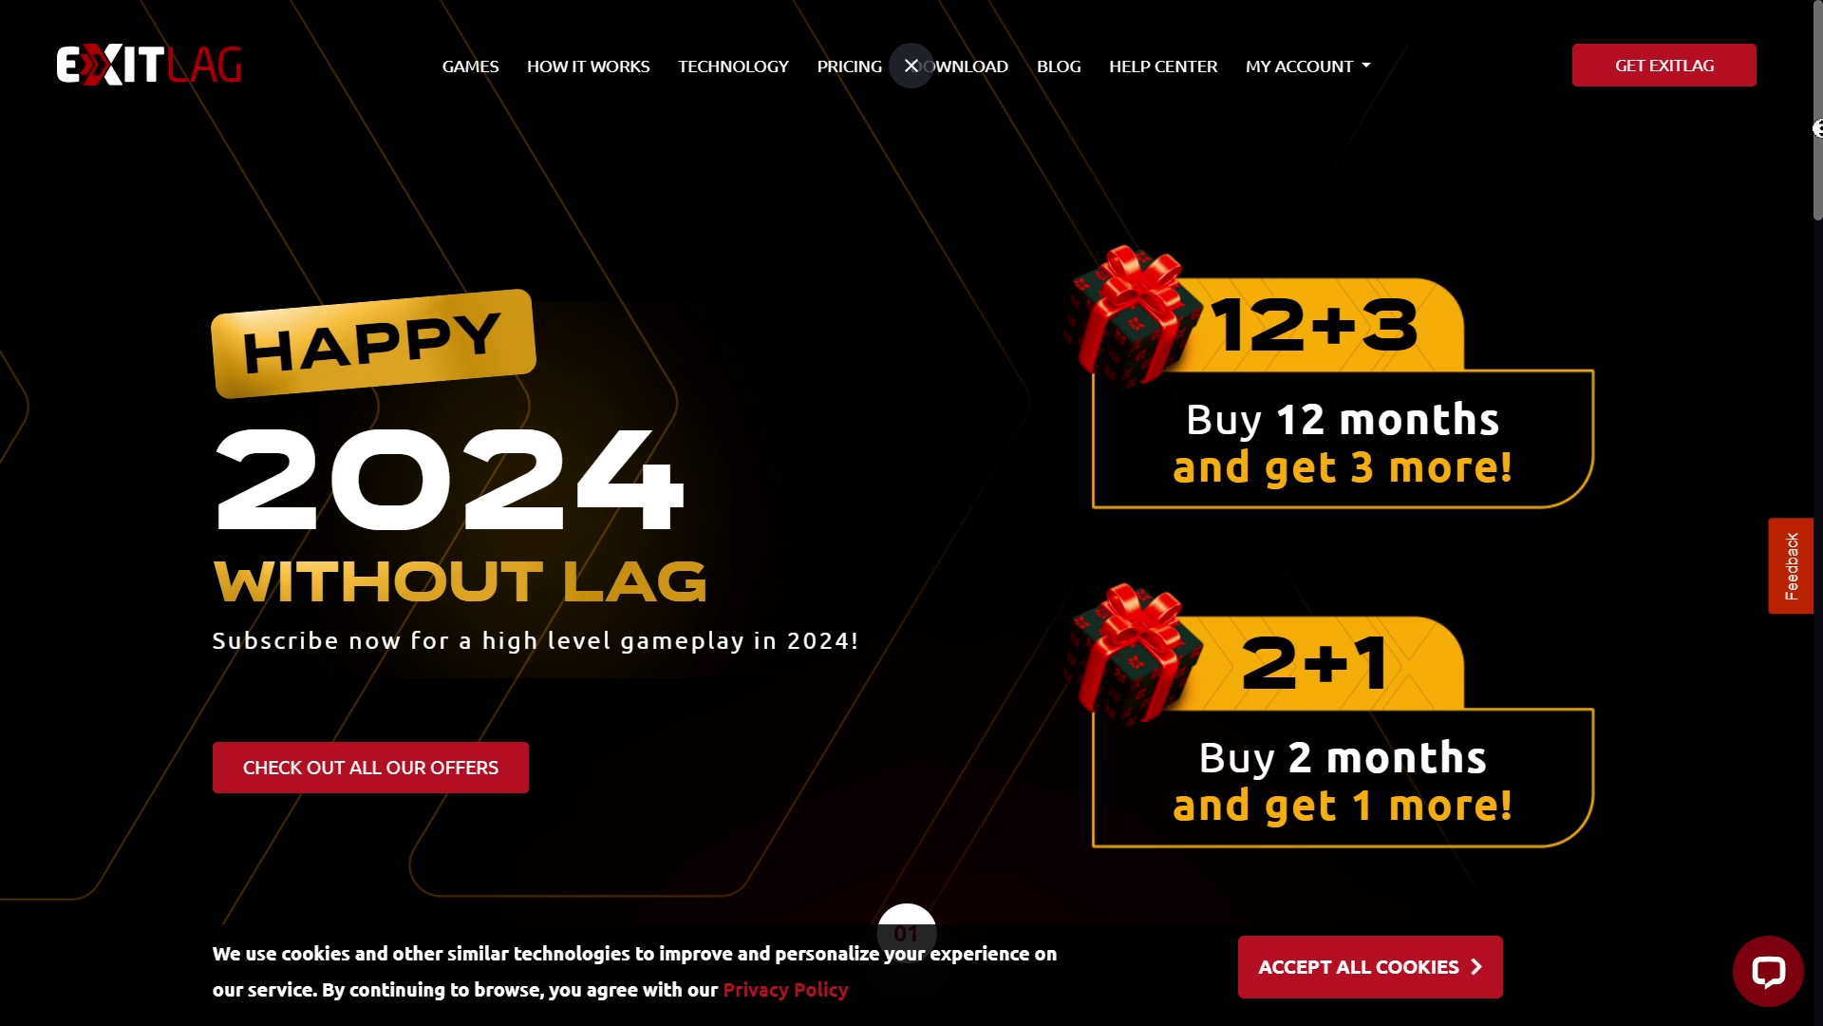
# Step: Scroll the ExitLag homepage past Features down to the supported game thumbnails like Dota 2
pyautogui.moveTo(1818, 128); pyautogui.dragTo(1818, 188)
pyautogui.scroll(-5, 1818, 188)
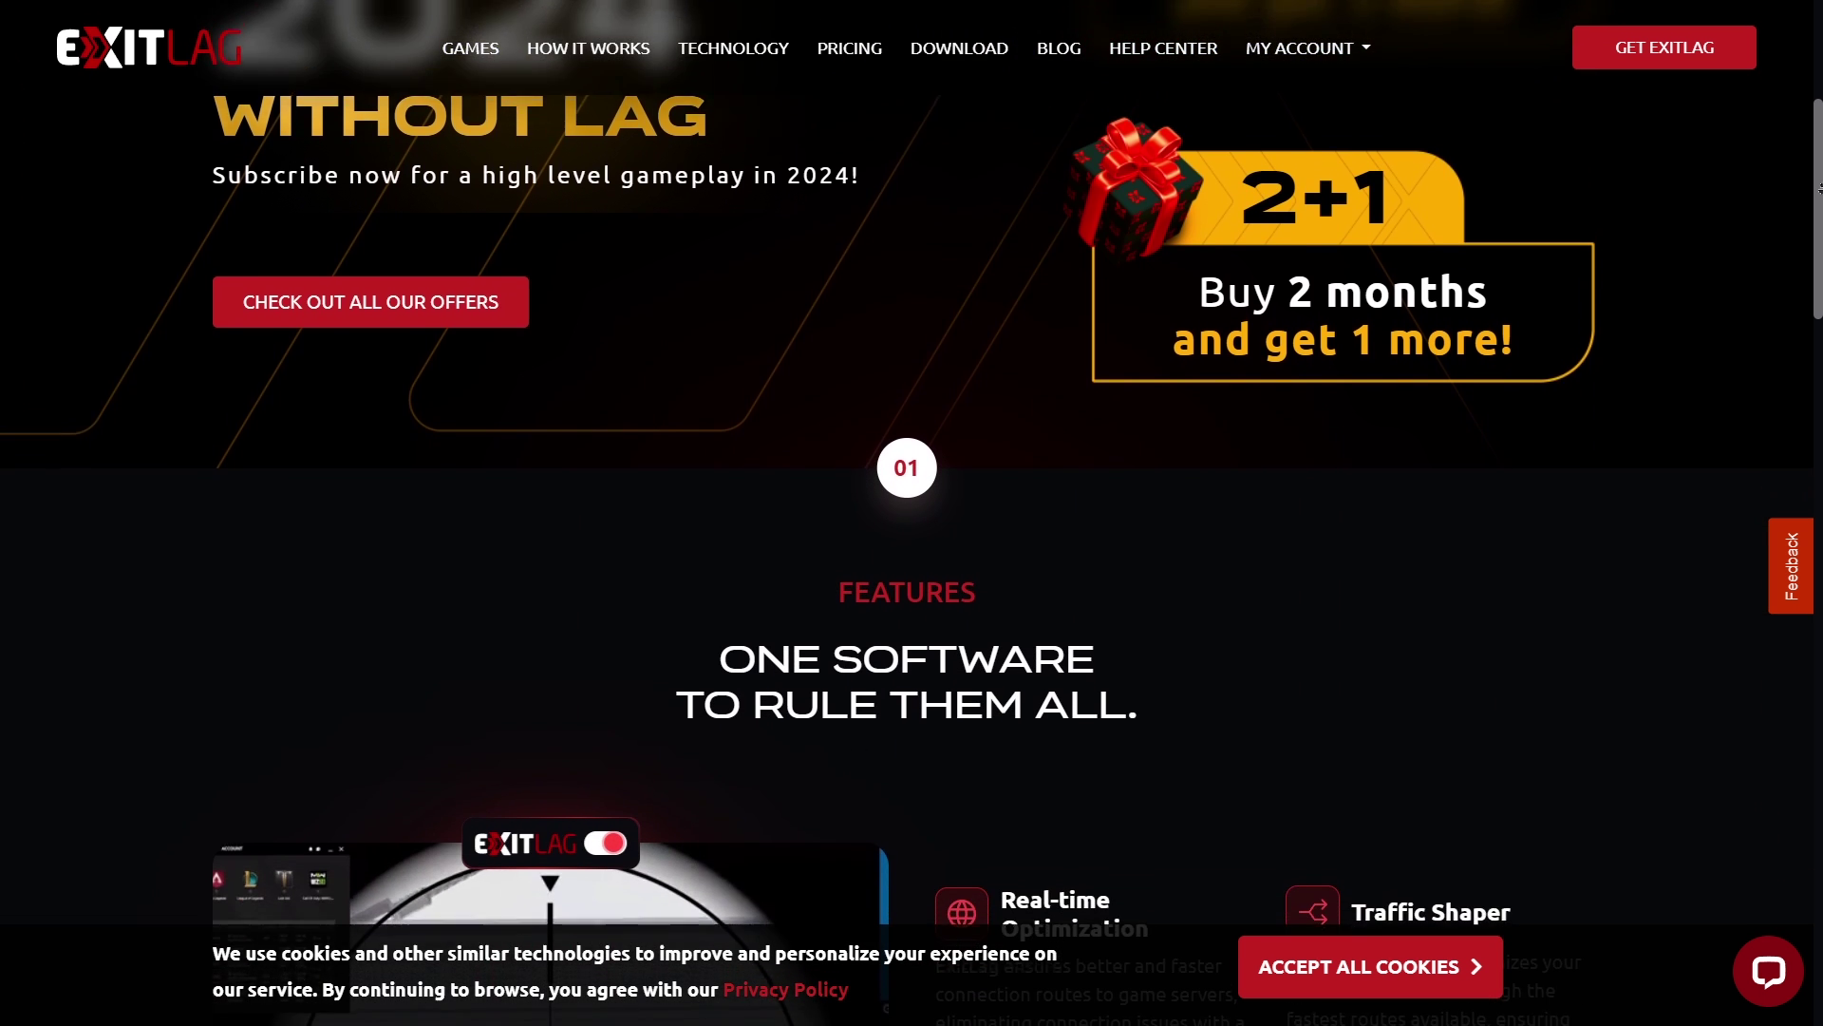
pyautogui.scroll(-5, 1819, 188)
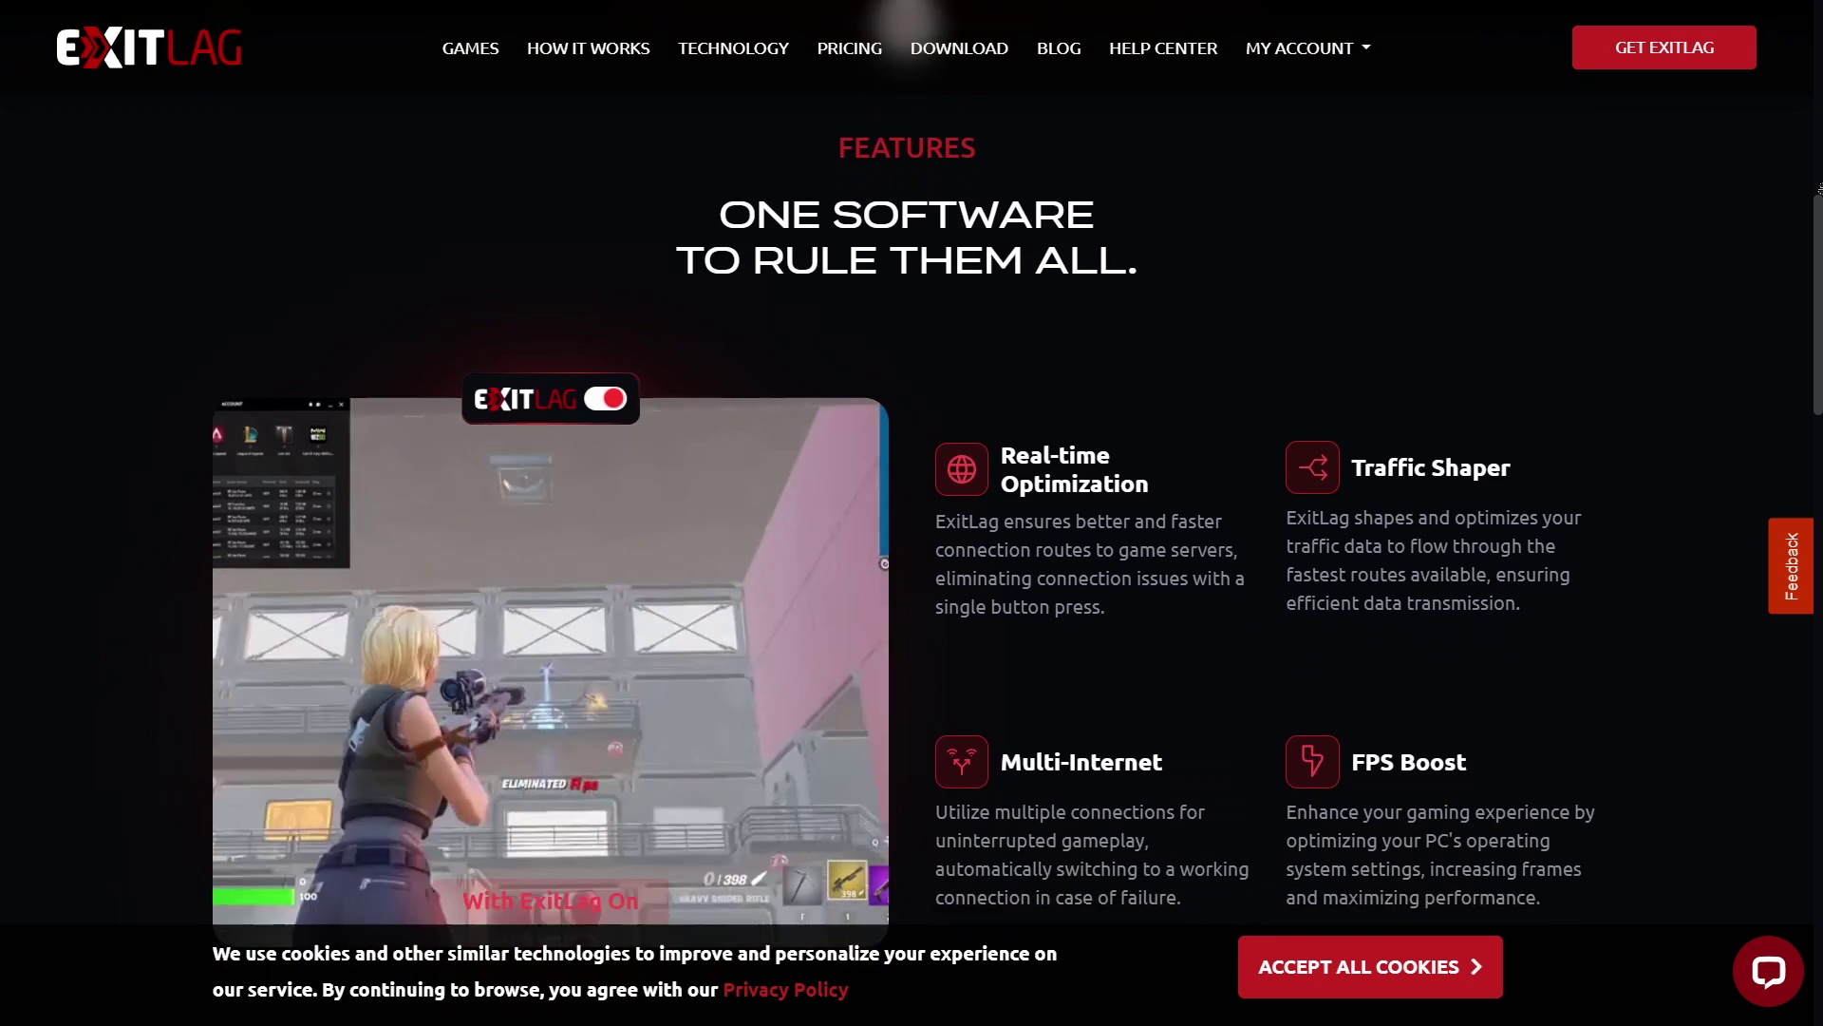
pyautogui.scroll(-5, 1819, 188)
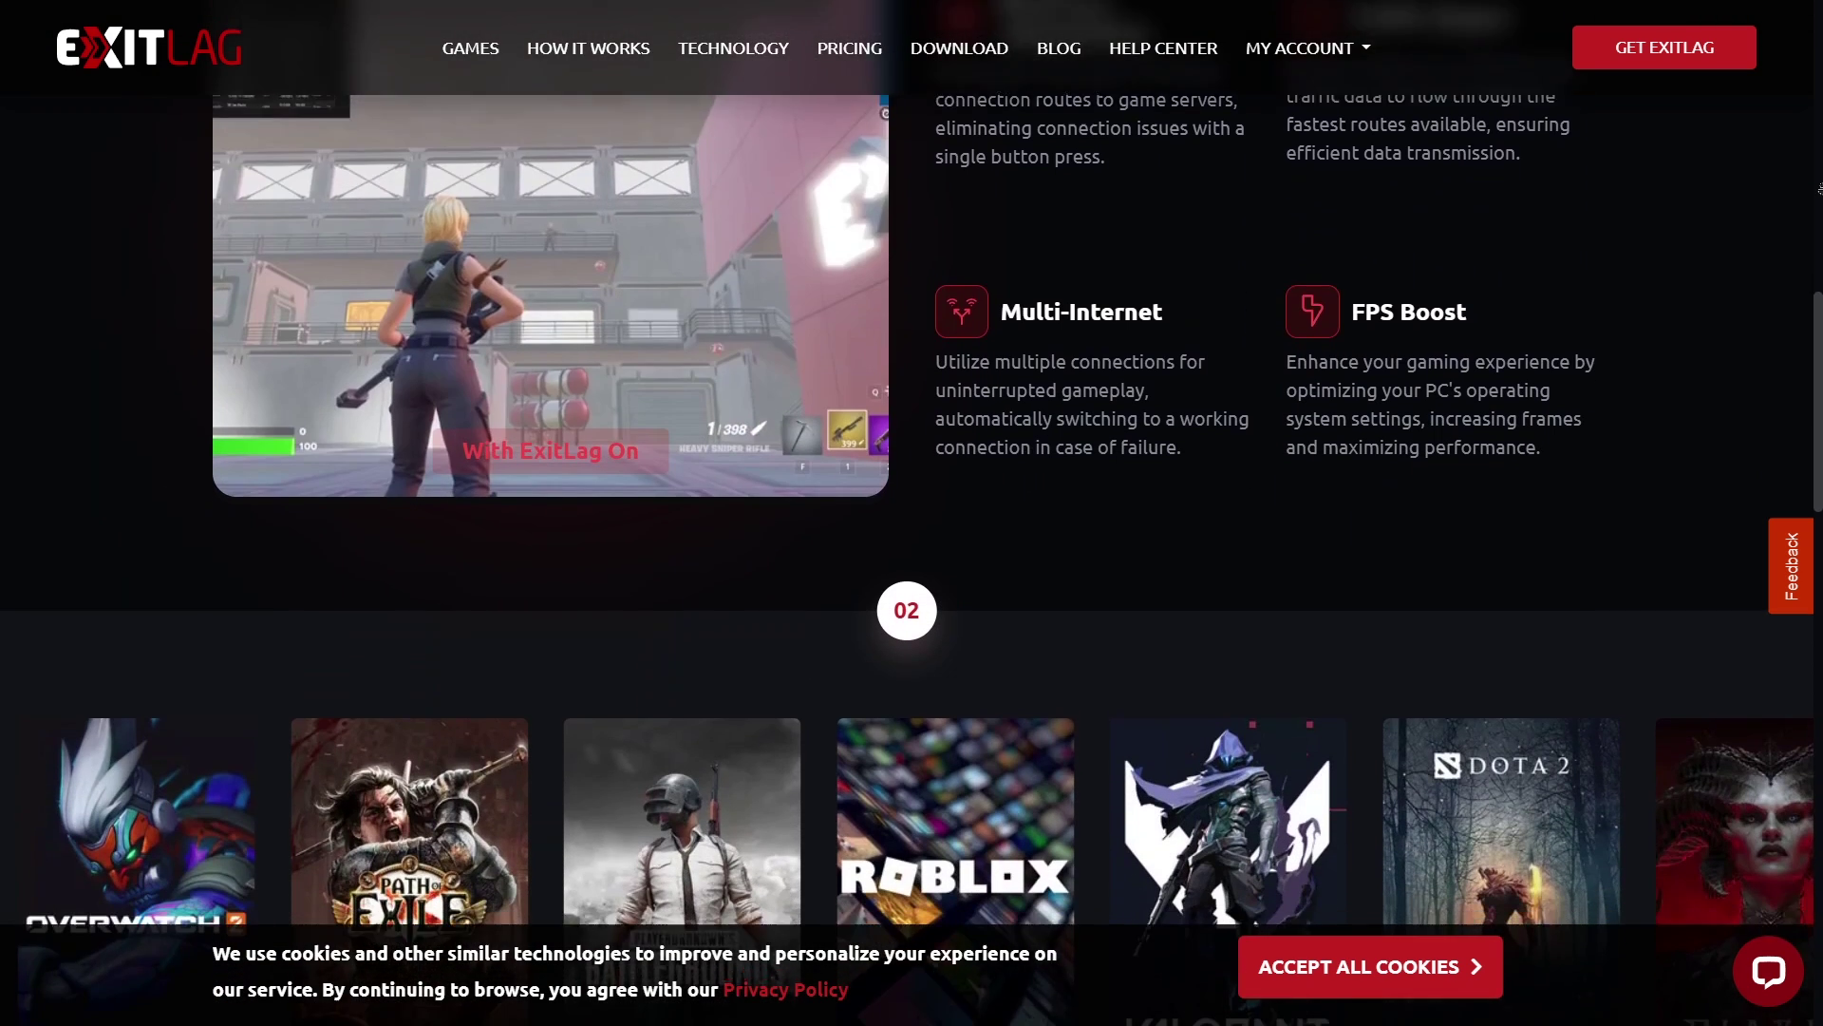